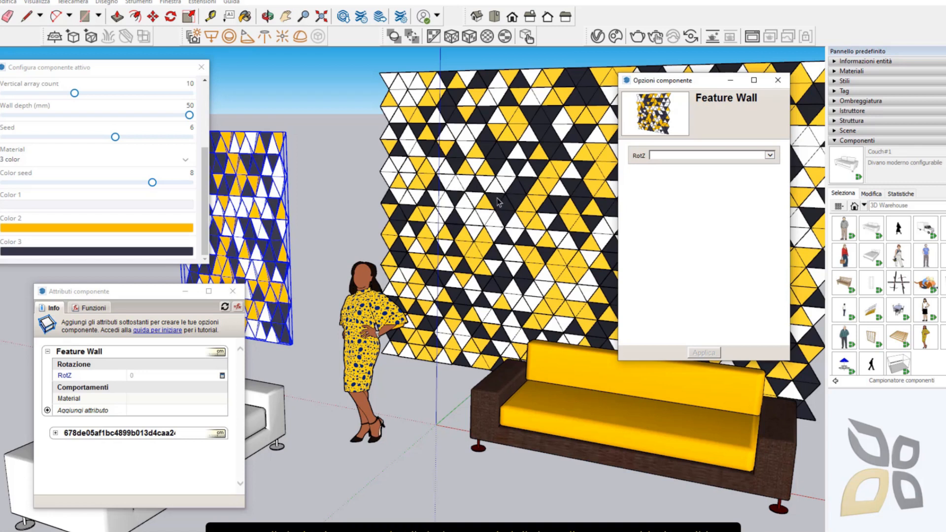
# - Close the Live Component configuration, component attributes and component options windows
pyautogui.scroll(-2, 552, 195)
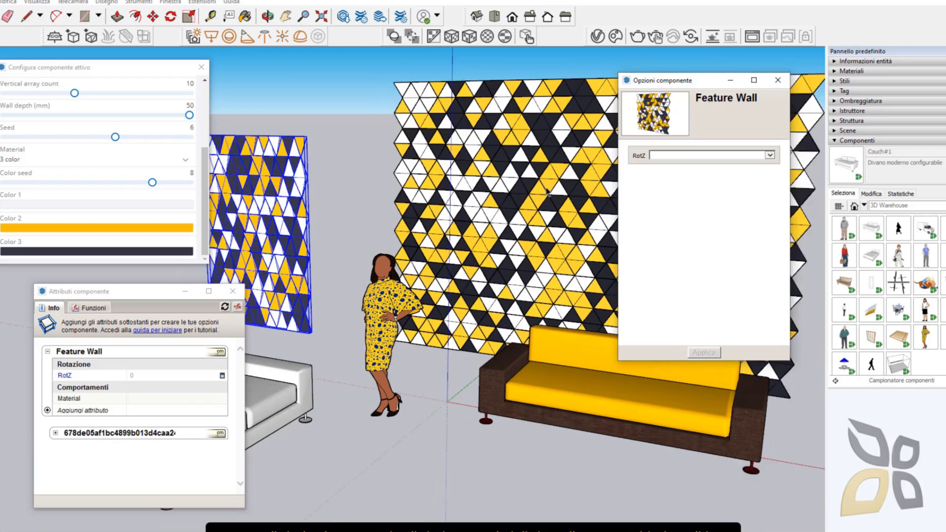
pyautogui.click(201, 67)
pyautogui.click(232, 291)
pyautogui.click(778, 80)
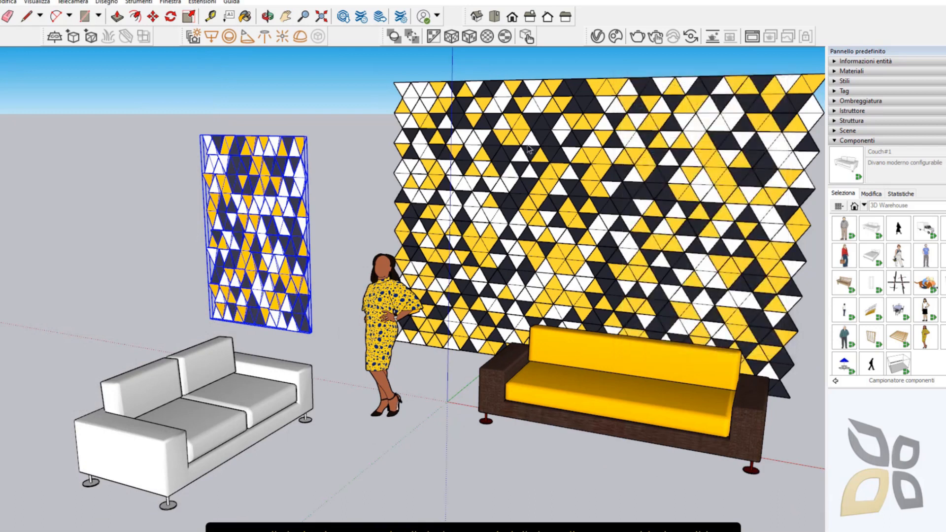
pyautogui.moveTo(540, 317); pyautogui.dragTo(430, 343, button='middle')
pyautogui.scroll(-2, 527, 300)
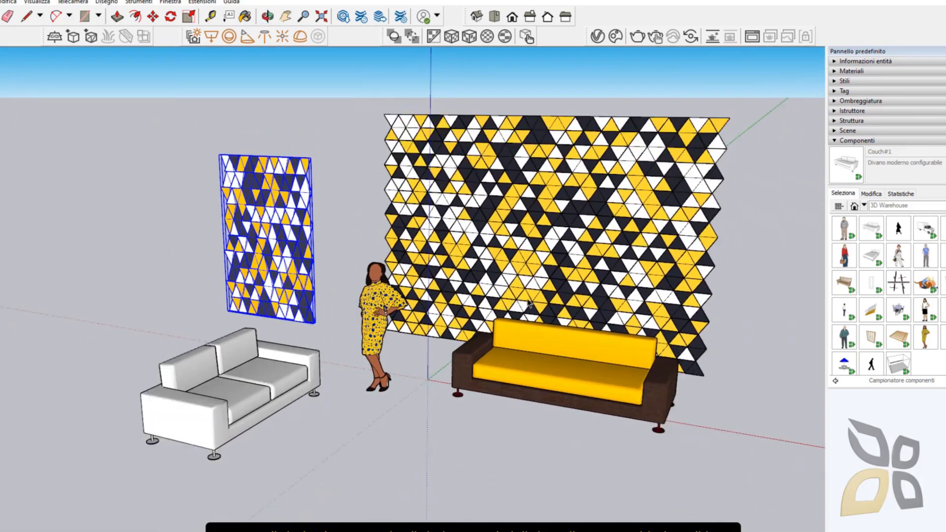
pyautogui.scroll(1, 234, 306)
pyautogui.moveTo(466, 302); pyautogui.dragTo(451, 287, button='middle')
pyautogui.click(617, 92)
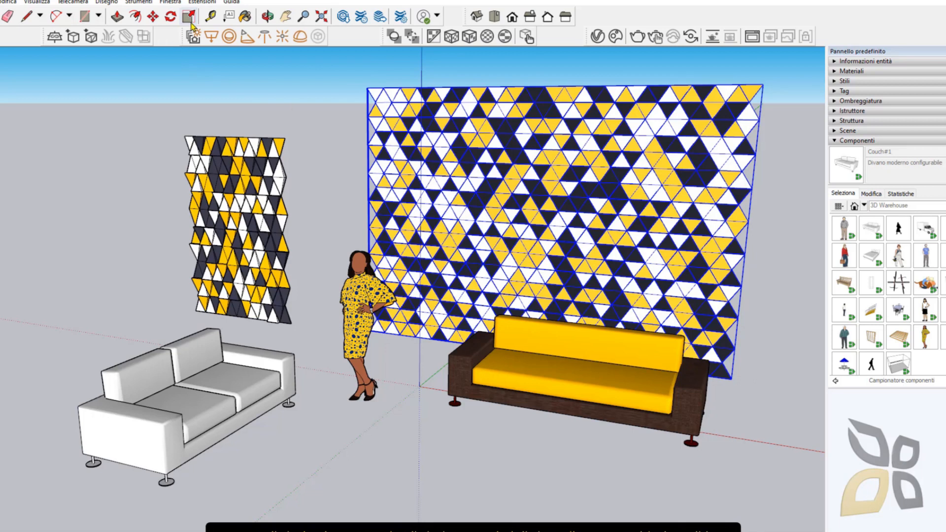
pyautogui.click(228, 397)
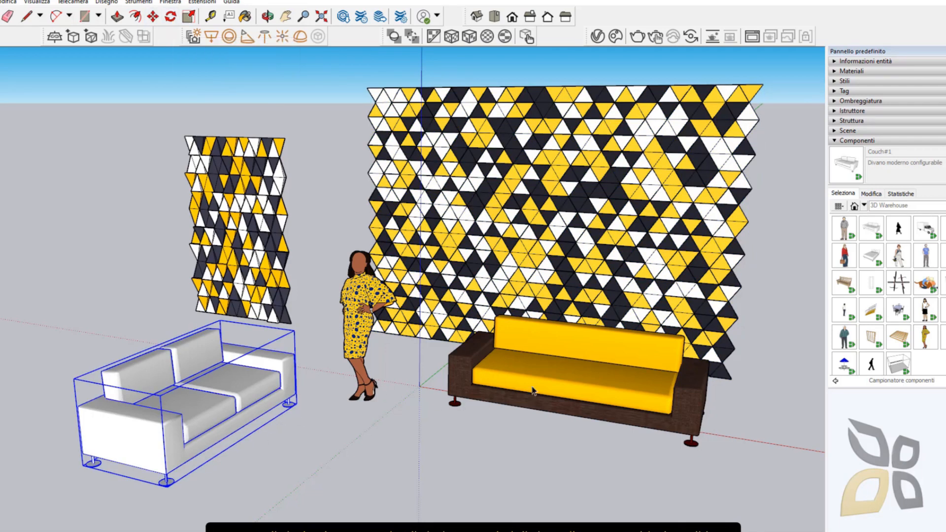
# - Delete both triangular feature walls and both couches from the scene, keeping only the standing figure
pyautogui.scroll(-5, 501, 350)
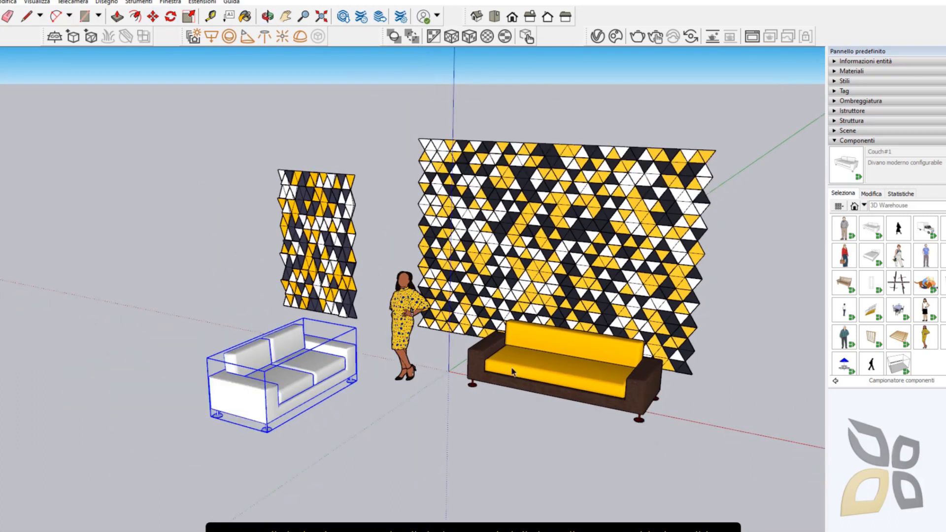
pyautogui.click(575, 261)
pyautogui.press('Delete')
pyautogui.click(561, 356)
pyautogui.press('Delete')
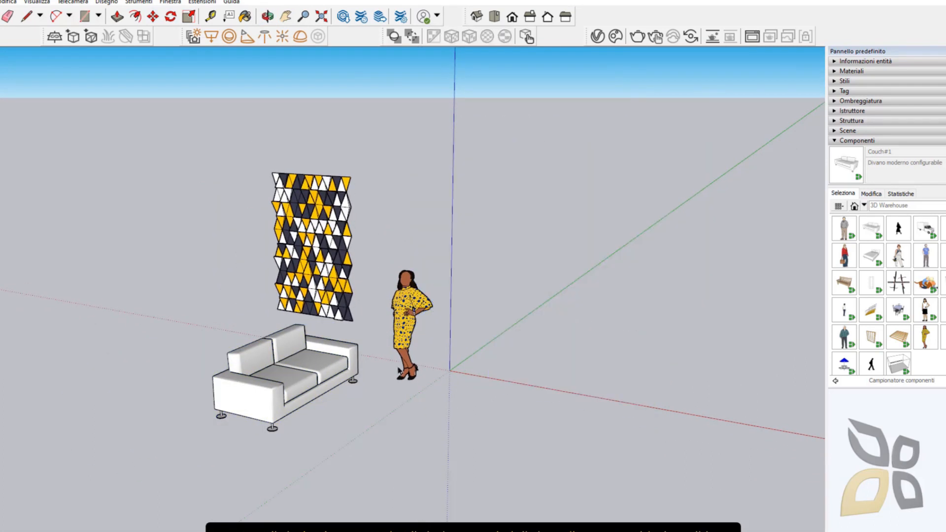
pyautogui.click(292, 331)
pyautogui.press('Delete')
pyautogui.click(297, 299)
pyautogui.press('Delete')
pyautogui.scroll(2, 356, 371)
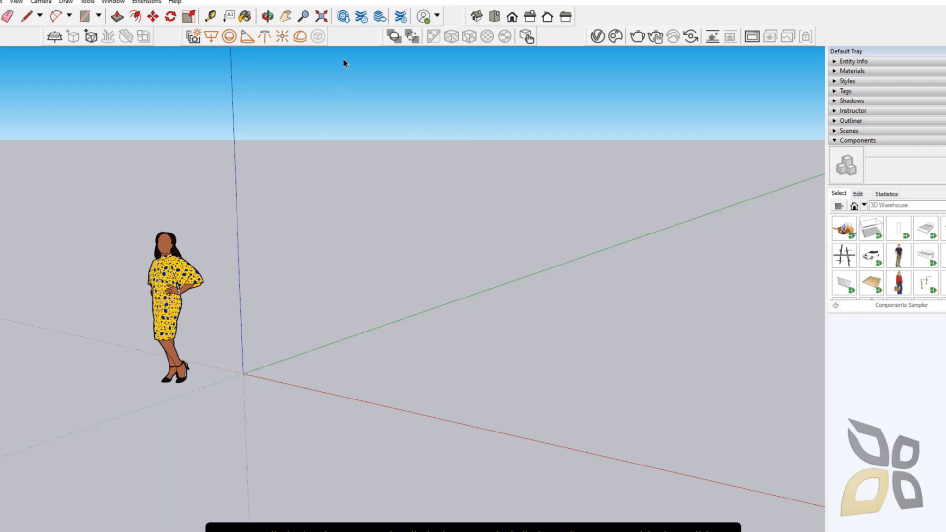
# - Open 3D Warehouse, search for "wall" and show the matching models instead of products
pyautogui.click(343, 17)
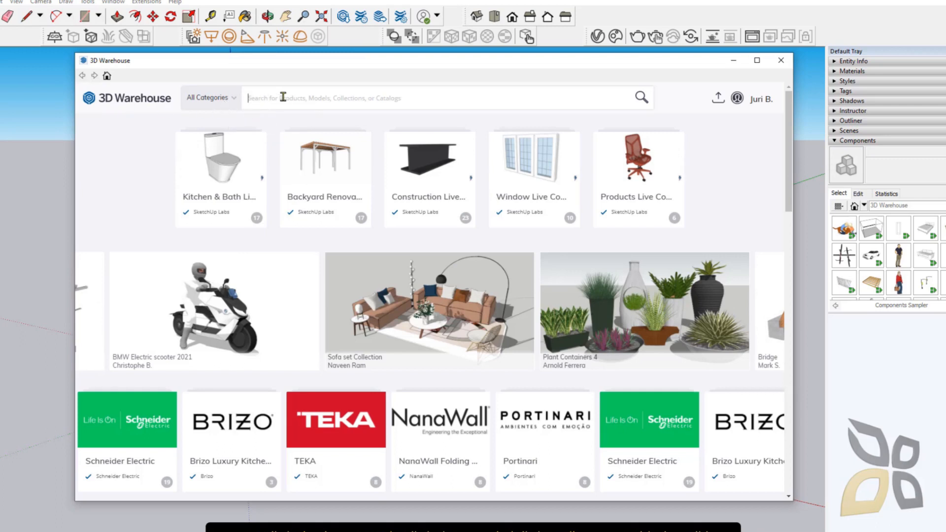
pyautogui.write('wall')
pyautogui.press('Return')
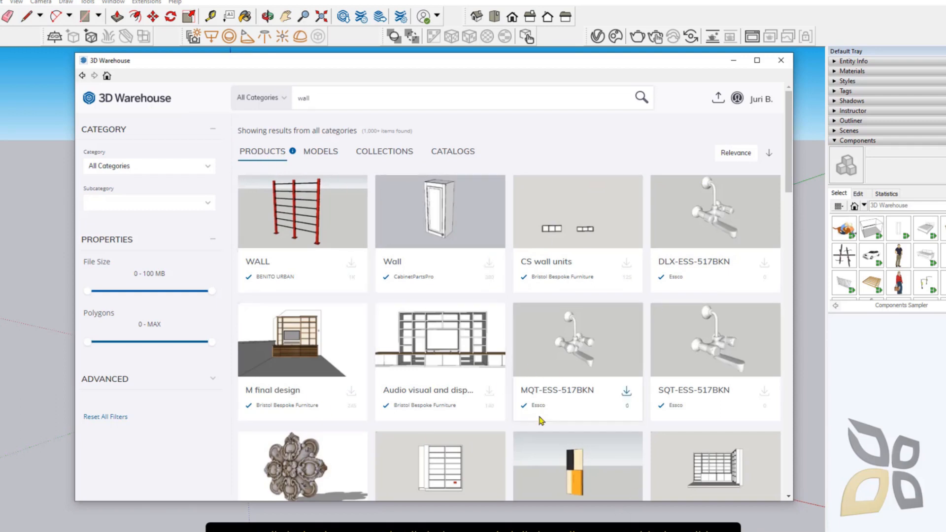
pyautogui.scroll(-3, 542, 419)
pyautogui.scroll(3, 452, 411)
pyautogui.click(321, 151)
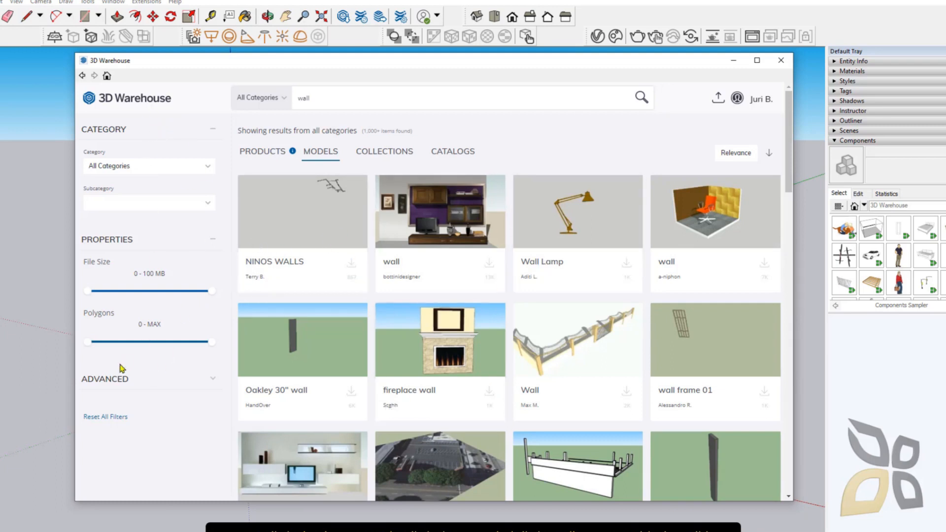
# - Expand the advanced search filters and limit the wall models to Live Components
pyautogui.click(119, 381)
pyautogui.scroll(-5, 135, 212)
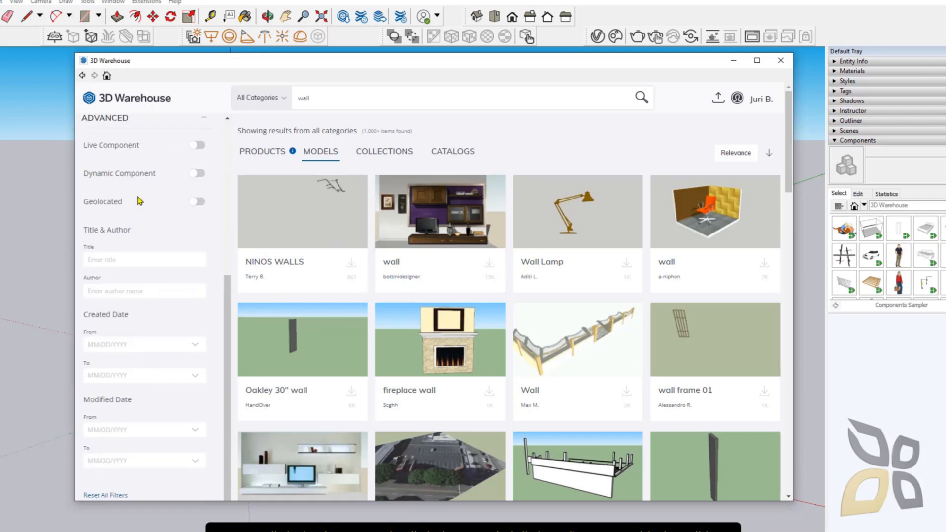
pyautogui.scroll(1, 125, 181)
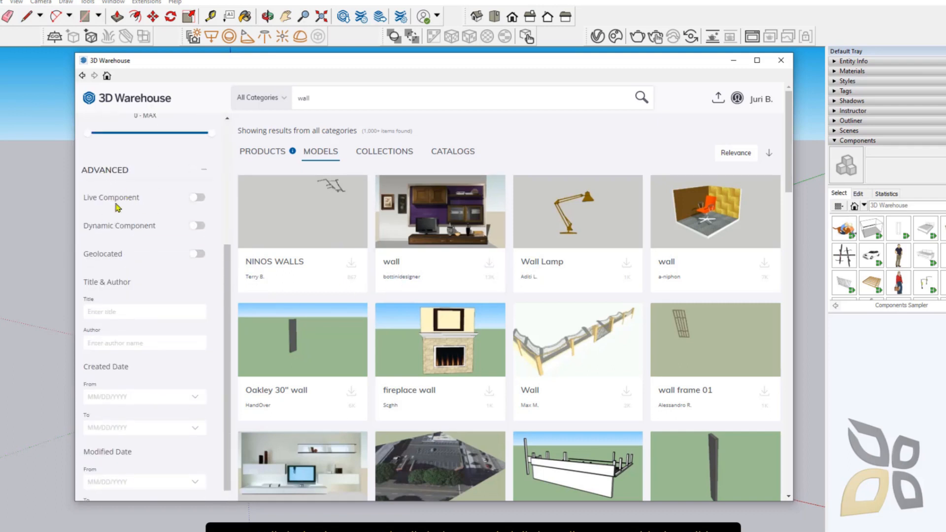
pyautogui.click(197, 198)
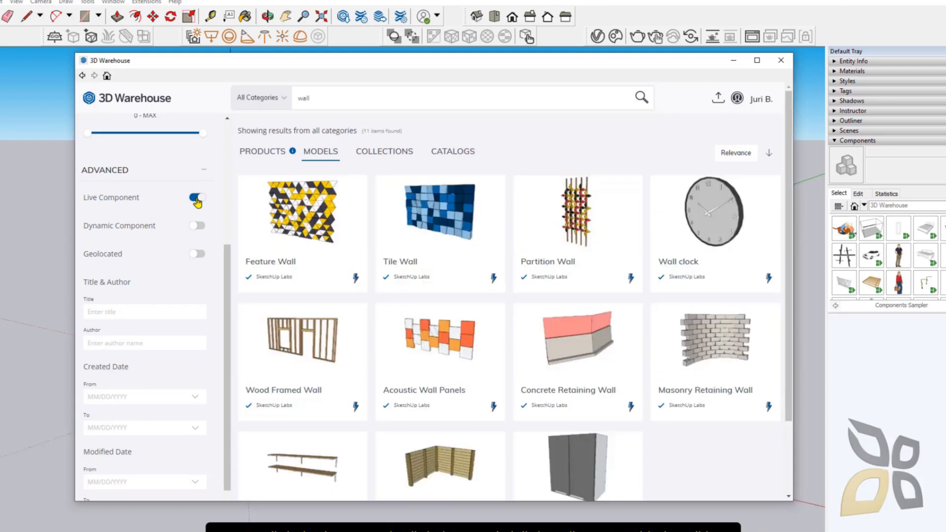
# - Try the Dynamic Component filter and toggle the Live Component filter to compare the wall results
pyautogui.click(197, 226)
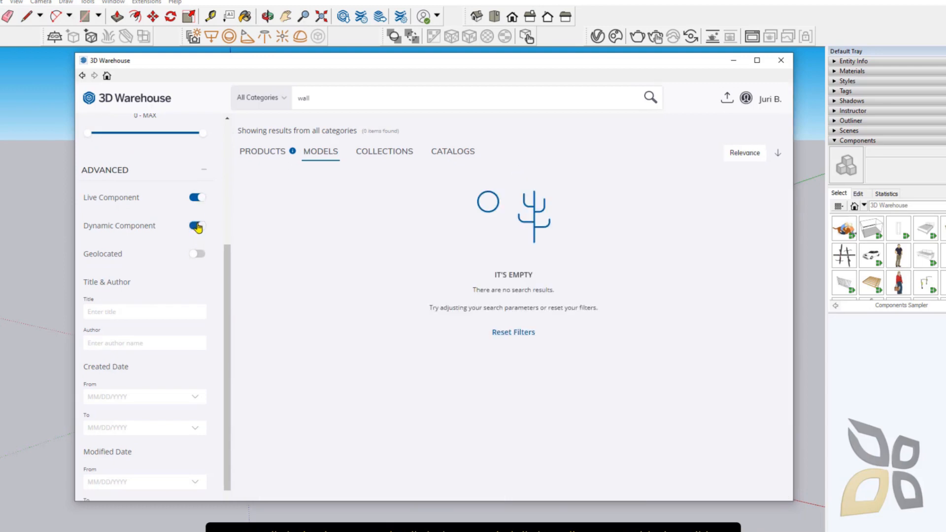
pyautogui.click(197, 226)
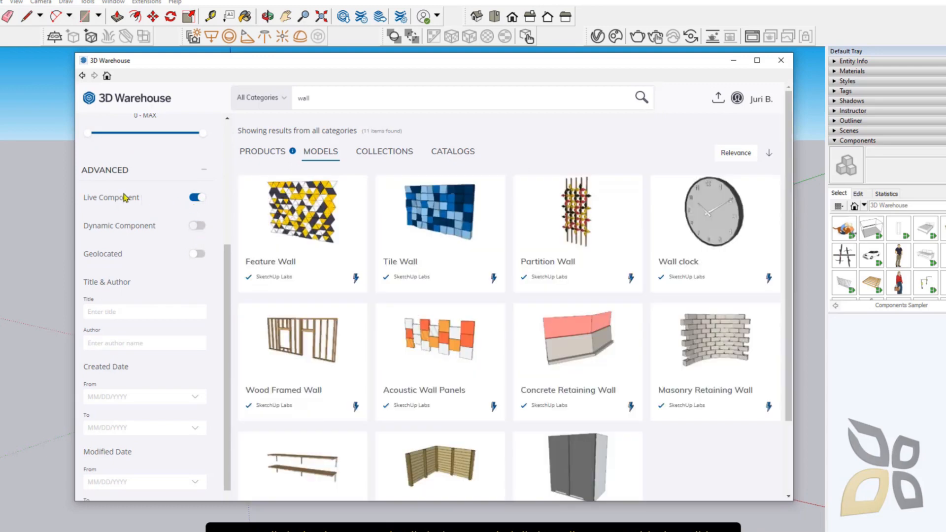
pyautogui.click(197, 197)
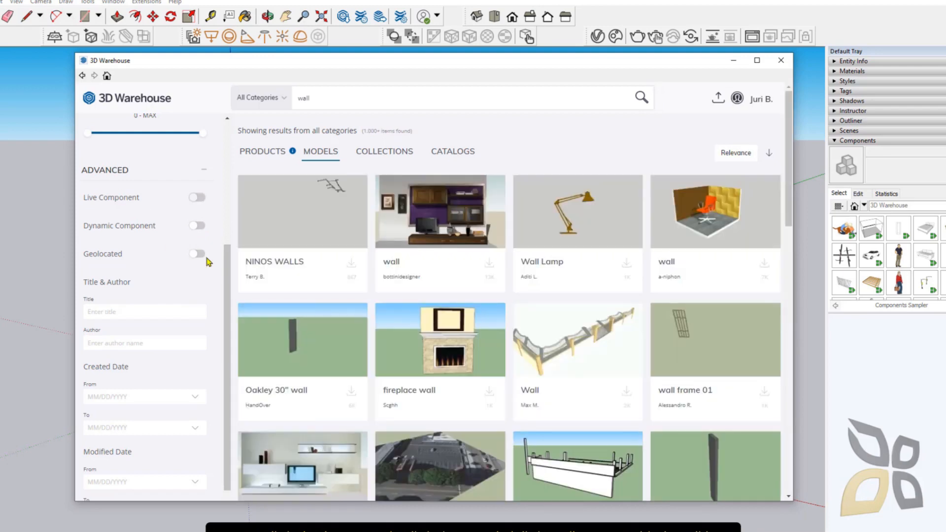
pyautogui.click(197, 198)
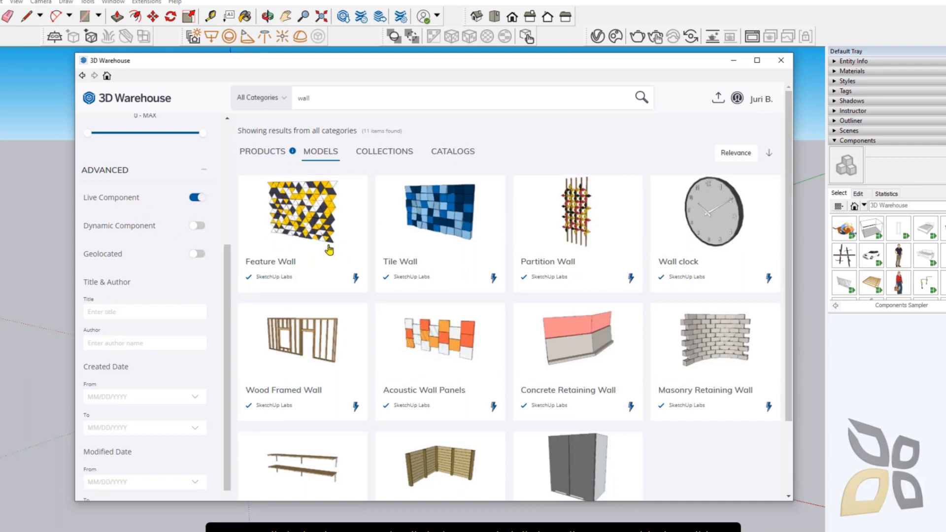
# - Open the Feature Wall model, review its model information and start configuring the Live Component
pyautogui.click(312, 228)
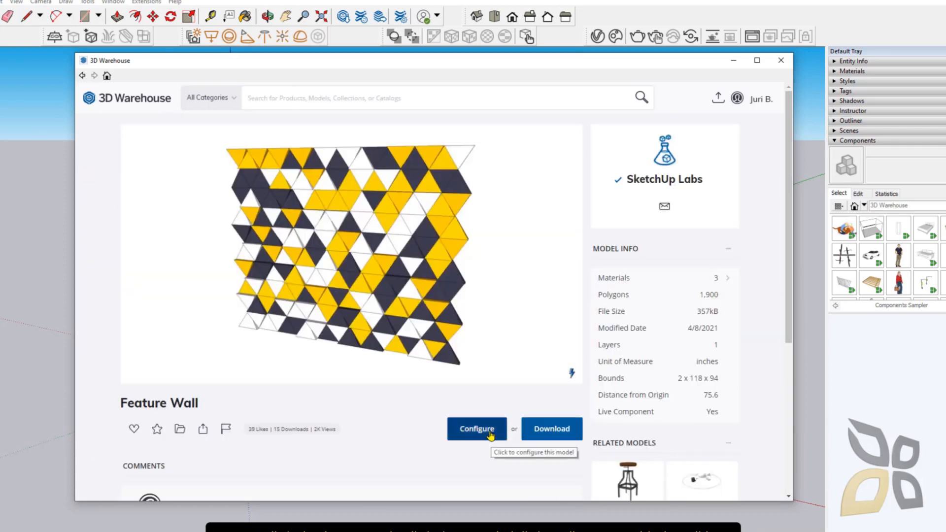
pyautogui.scroll(-1, 613, 266)
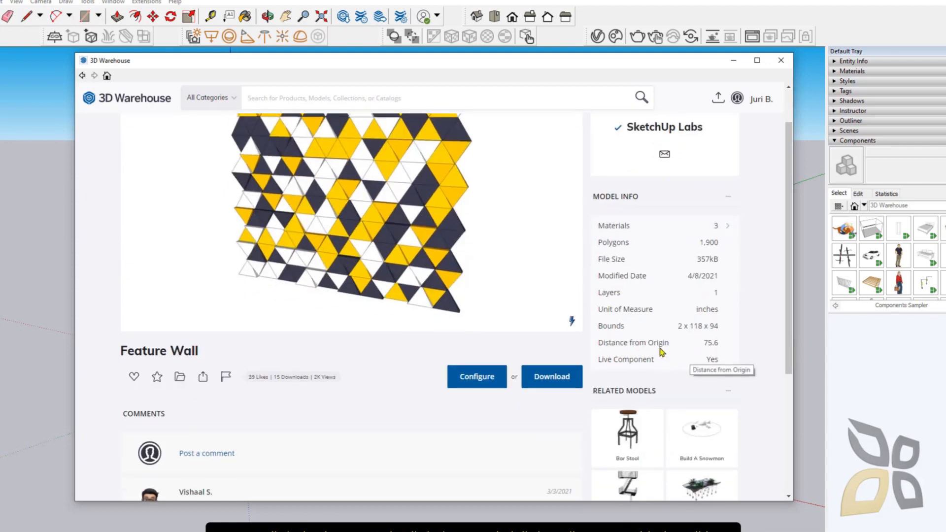
pyautogui.moveTo(401, 184)
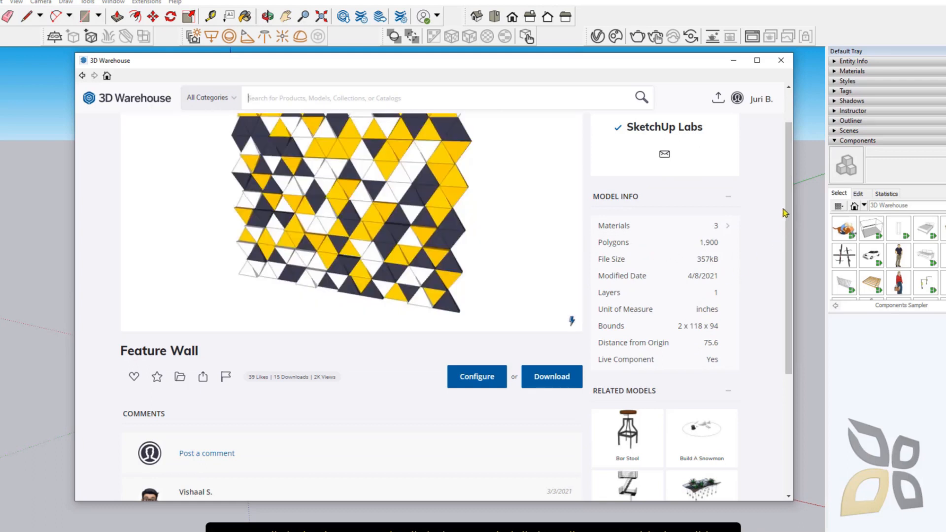
pyautogui.moveTo(789, 208); pyautogui.dragTo(789, 199)
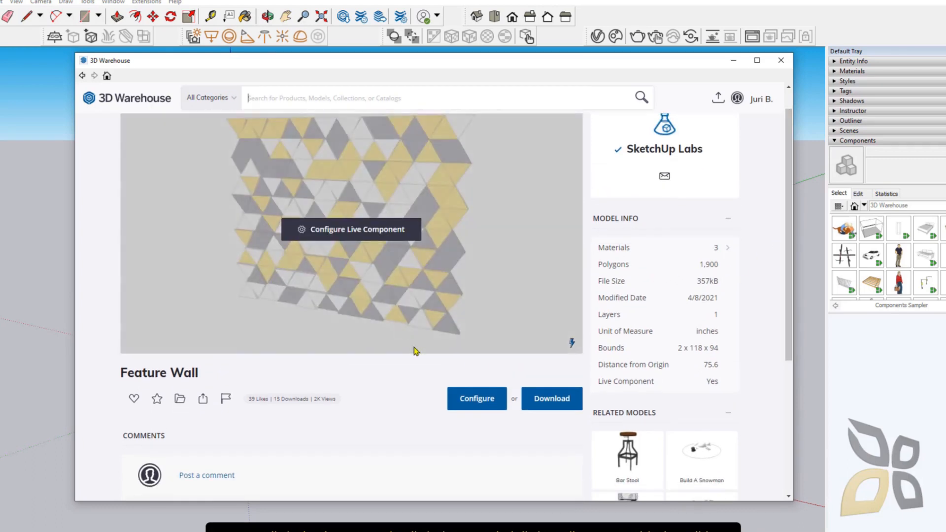
pyautogui.click(477, 399)
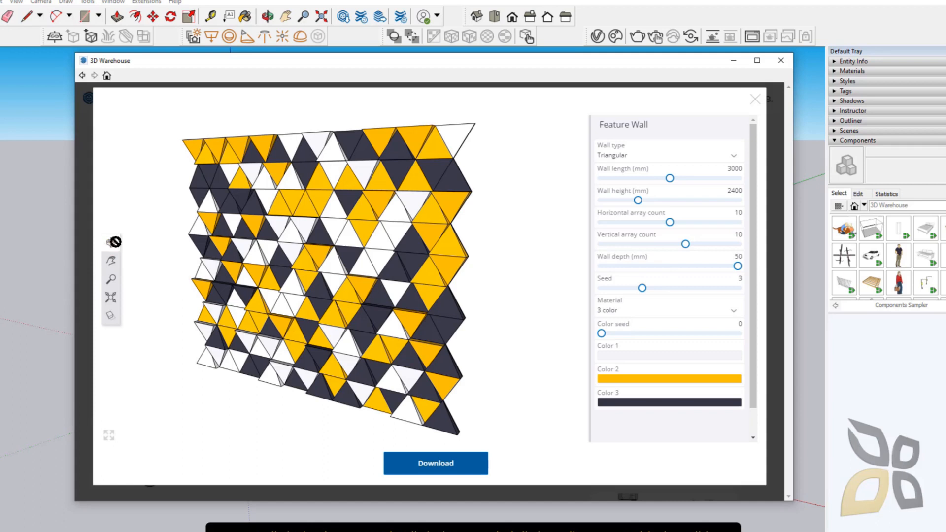
# - Configure the Feature Wall with length 3835 mm, height 2603 mm, vertical array count 6, wall depth 12 mm and seed 6
pyautogui.moveTo(235, 283); pyautogui.dragTo(259, 288)
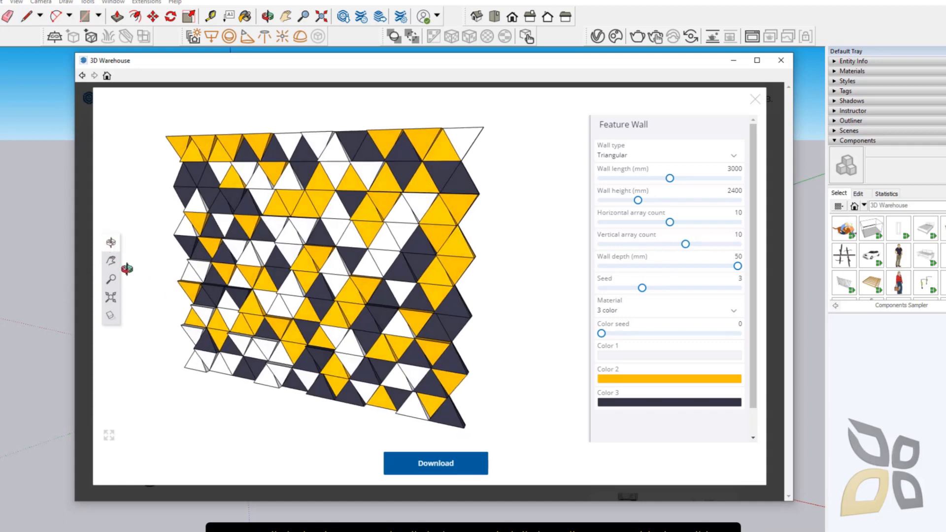
pyautogui.click(117, 269)
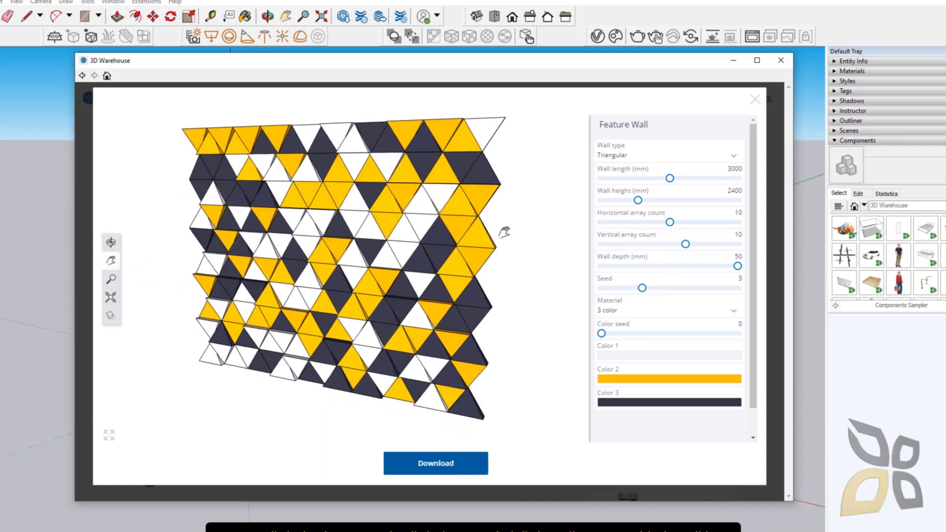
pyautogui.moveTo(670, 178); pyautogui.dragTo(698, 178)
pyautogui.moveTo(638, 200); pyautogui.dragTo(647, 245)
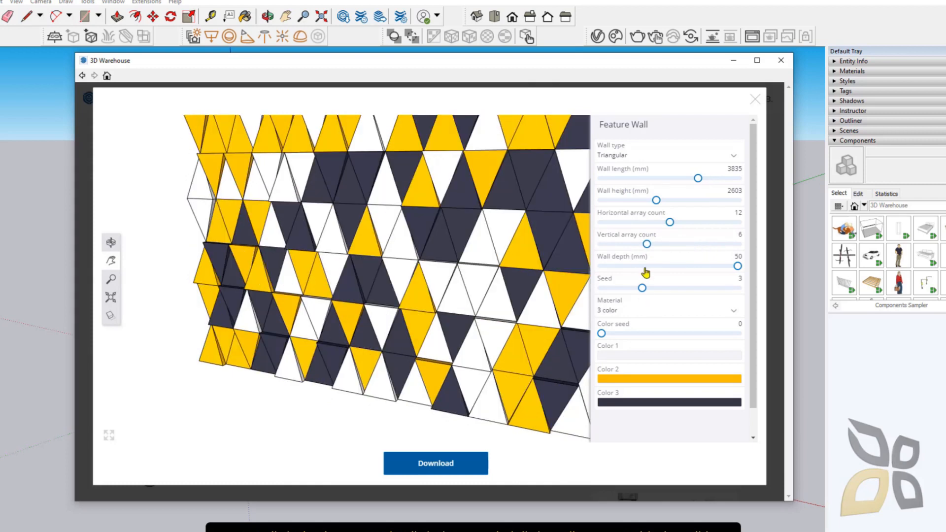
pyautogui.moveTo(738, 266); pyautogui.dragTo(682, 290)
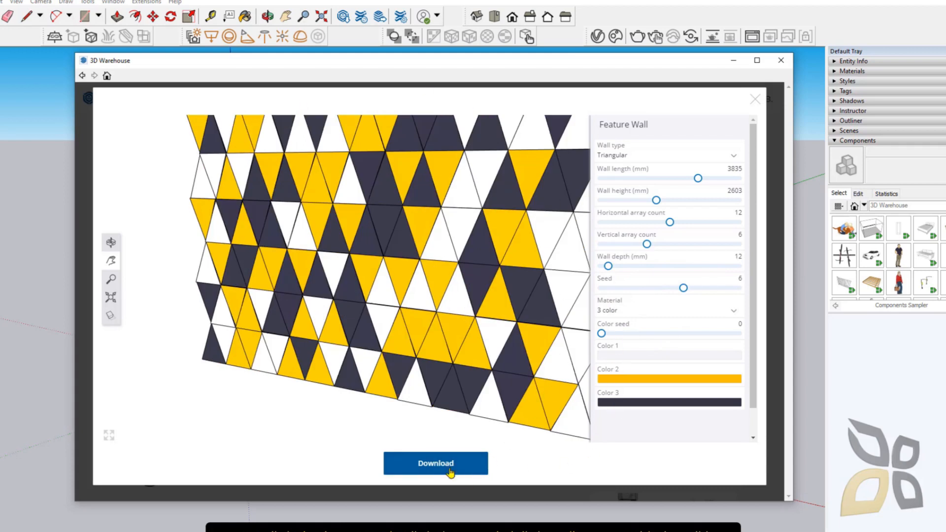
# - Download the configured Feature Wall into the model, place it near the origin along the red axis and deselect it
pyautogui.click(450, 471)
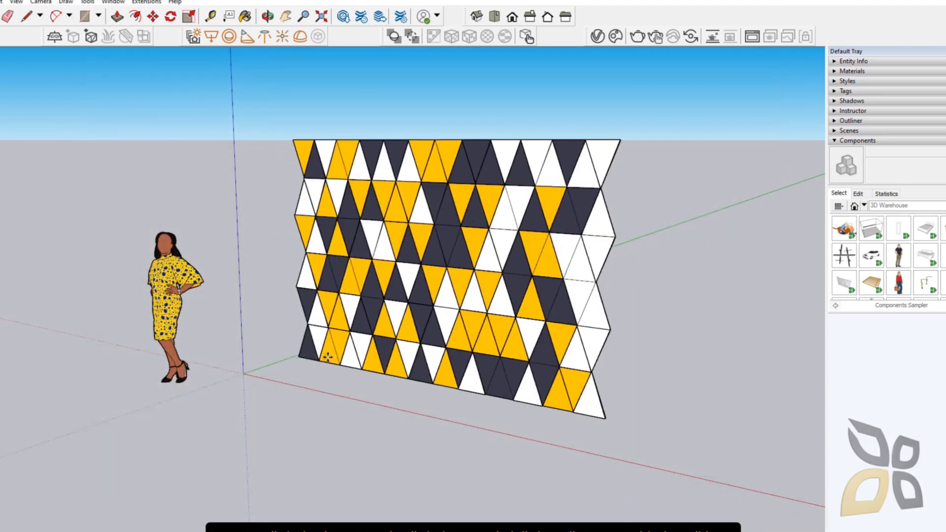
pyautogui.click(287, 394)
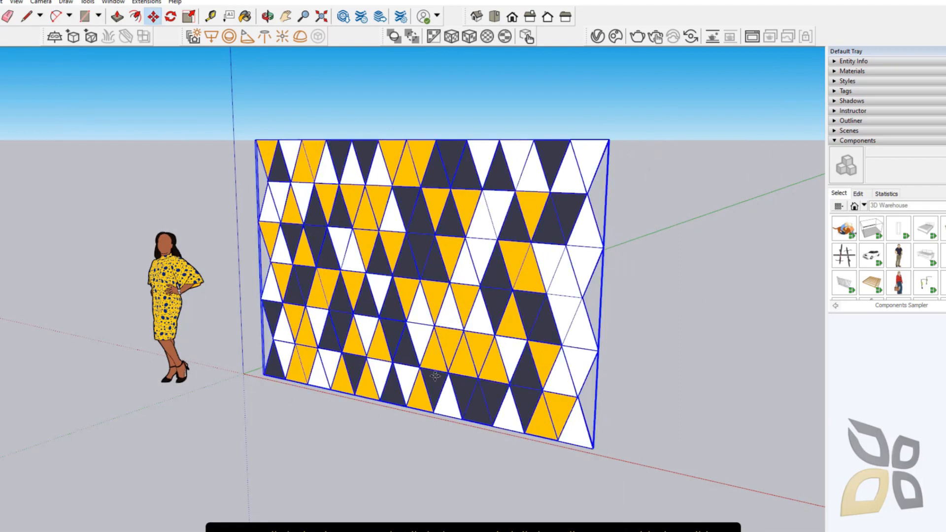
pyautogui.moveTo(490, 366); pyautogui.dragTo(636, 356, button='middle')
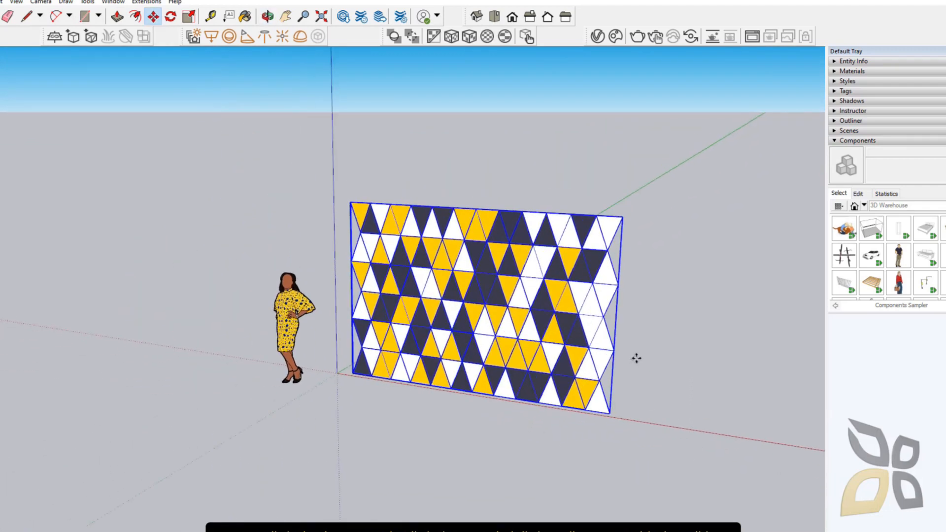
pyautogui.moveTo(440, 441); pyautogui.dragTo(544, 301, button='middle')
pyautogui.scroll(3, 536, 347)
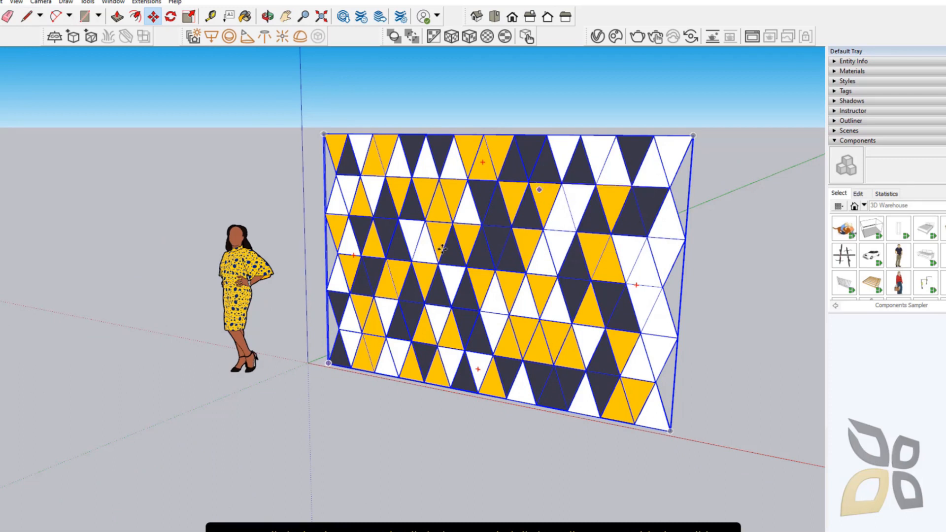
pyautogui.press('space')
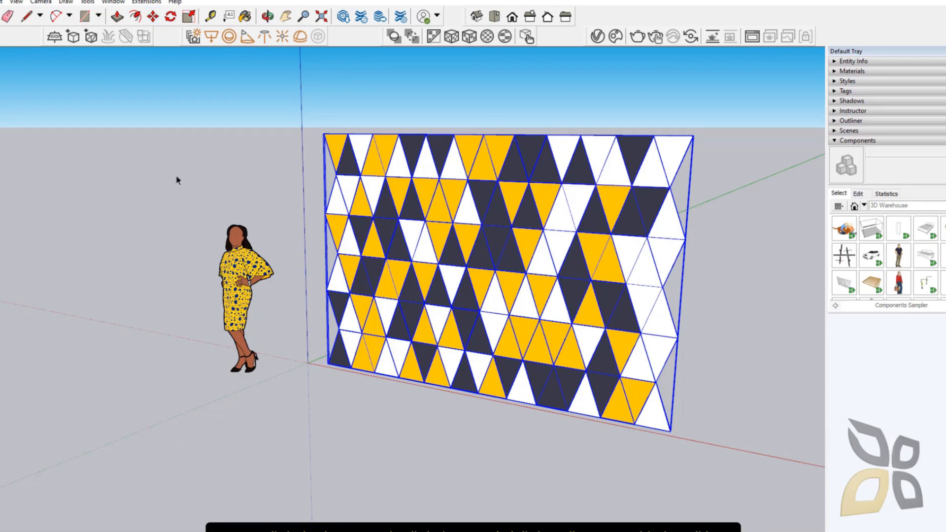
pyautogui.click(340, 107)
# - Inspect the placed Feature Wall beside the figure from a wider angle, checking its extent as a selected component
pyautogui.scroll(-2, 640, 179)
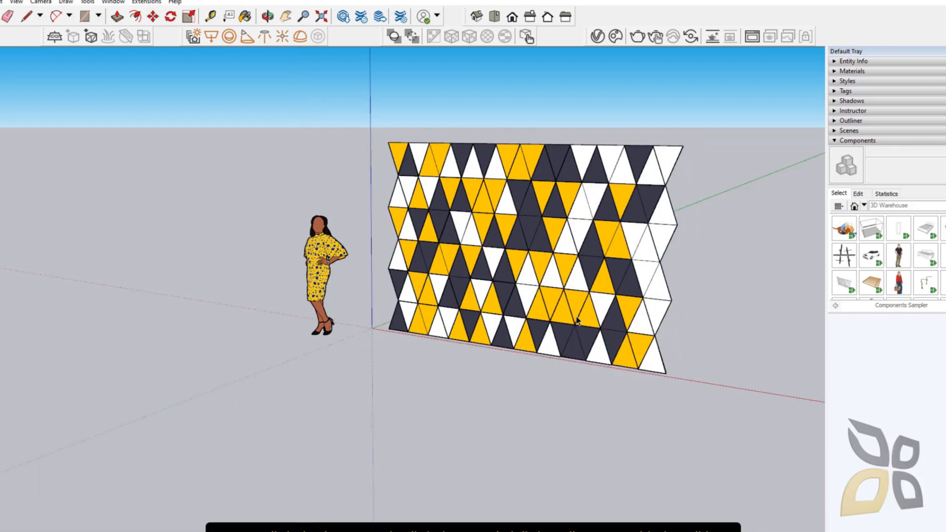
pyautogui.moveTo(479, 339); pyautogui.dragTo(513, 362, button='middle')
pyautogui.moveTo(307, 379); pyautogui.dragTo(388, 324, button='middle')
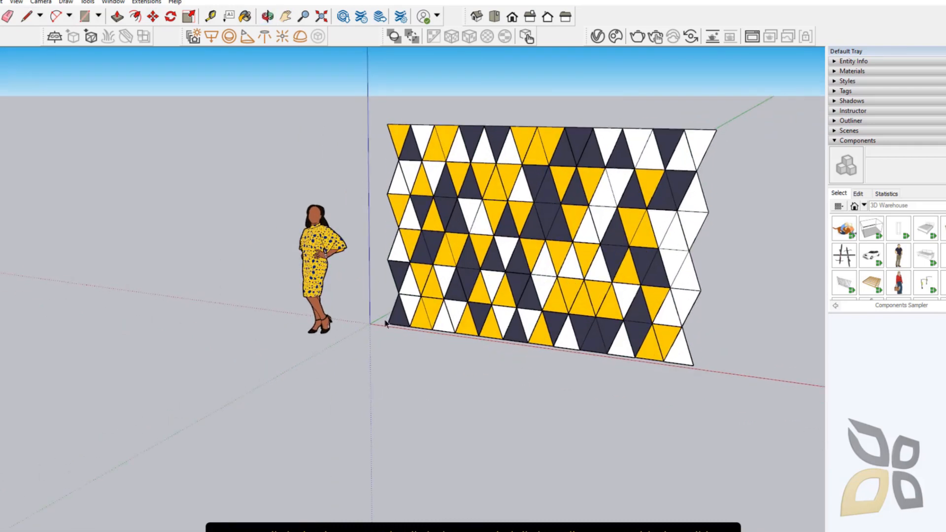
pyautogui.click(428, 272)
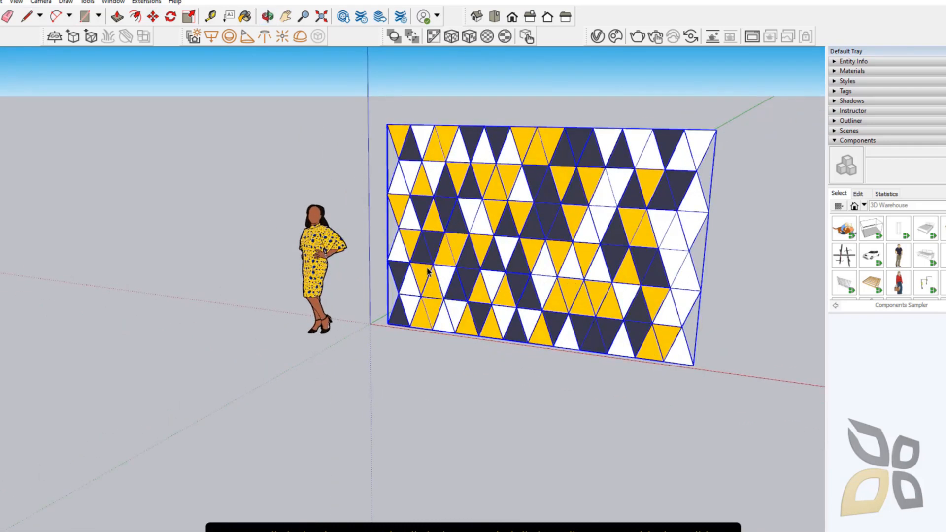
pyautogui.click(230, 129)
# - Search 3D Warehouse for "chair" and restrict the results to dynamic components
pyautogui.click(343, 16)
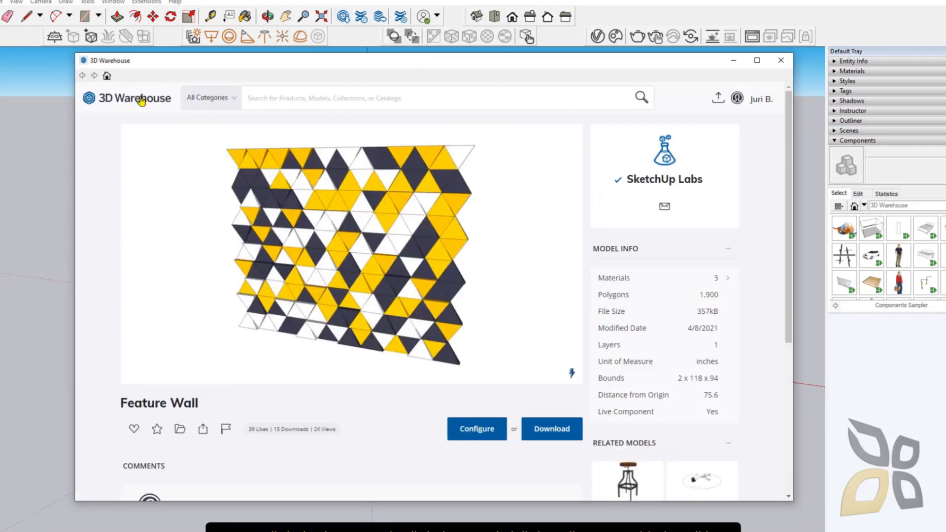
pyautogui.click(109, 77)
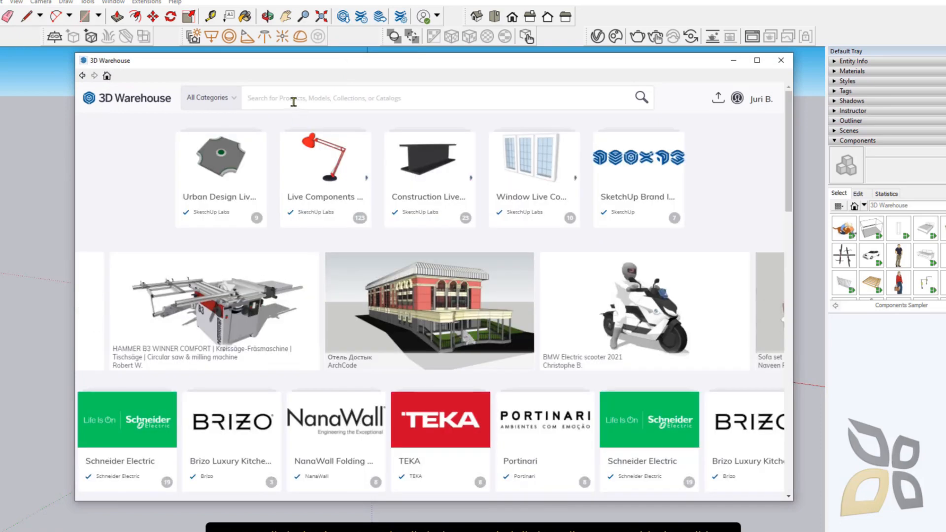
pyautogui.click(293, 101)
pyautogui.write('chair')
pyautogui.press('Return')
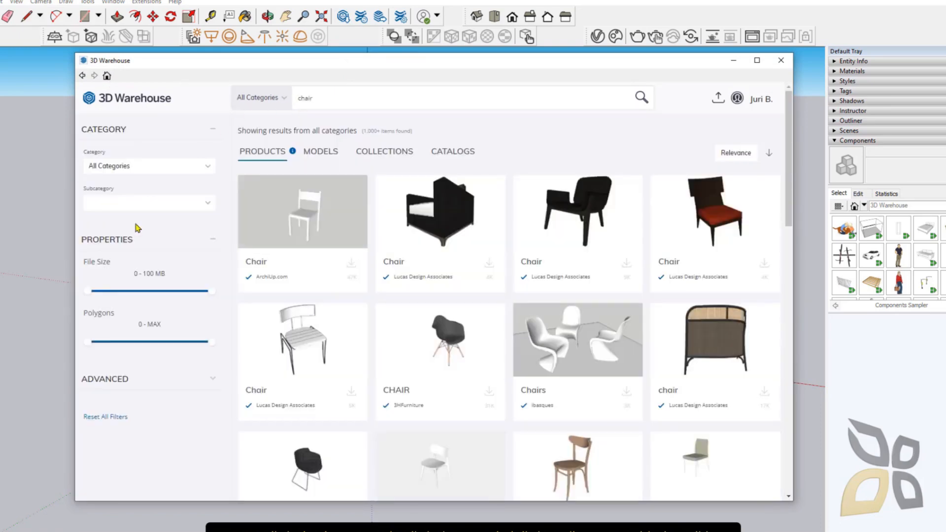
pyautogui.click(116, 377)
pyautogui.scroll(-2, 172, 296)
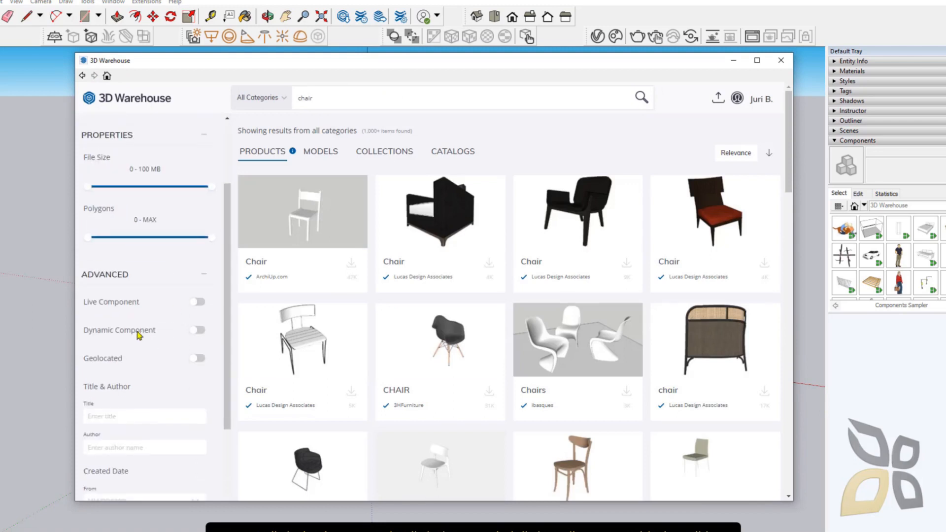
pyautogui.click(197, 330)
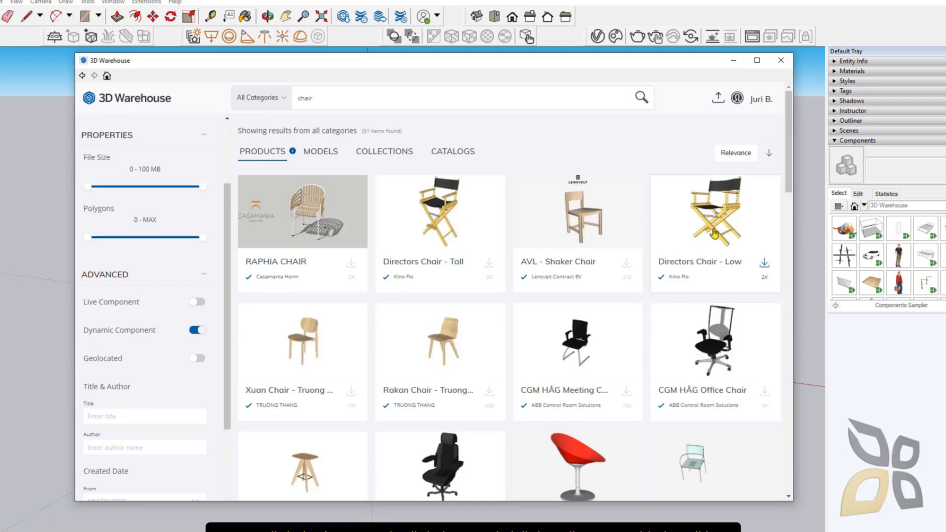
# - Load Directors Chair - Low into the model, place it in front of the Feature Wall and delete it again
pyautogui.click(764, 264)
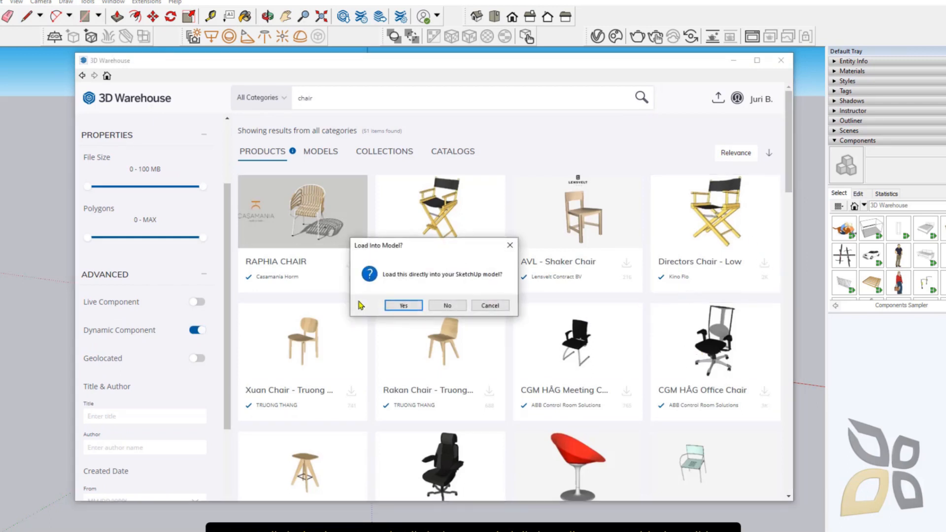
pyautogui.click(403, 305)
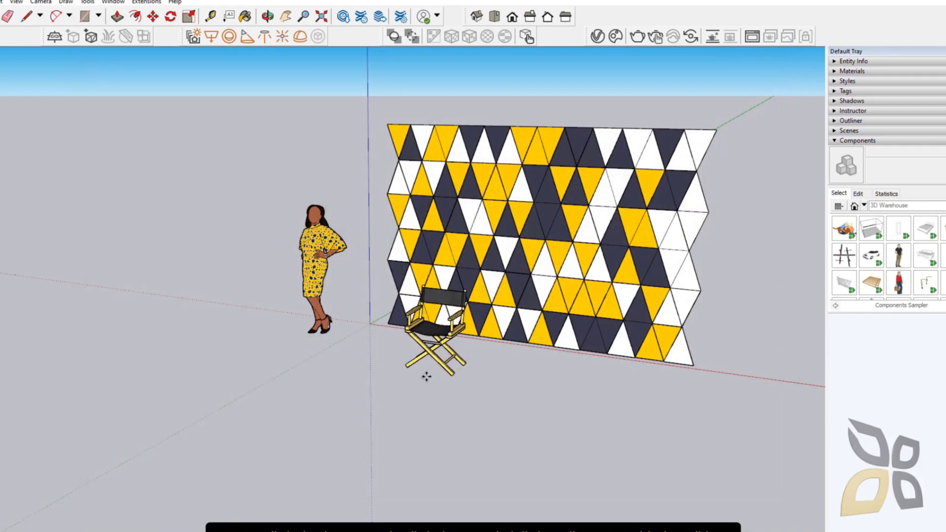
pyautogui.click(479, 390)
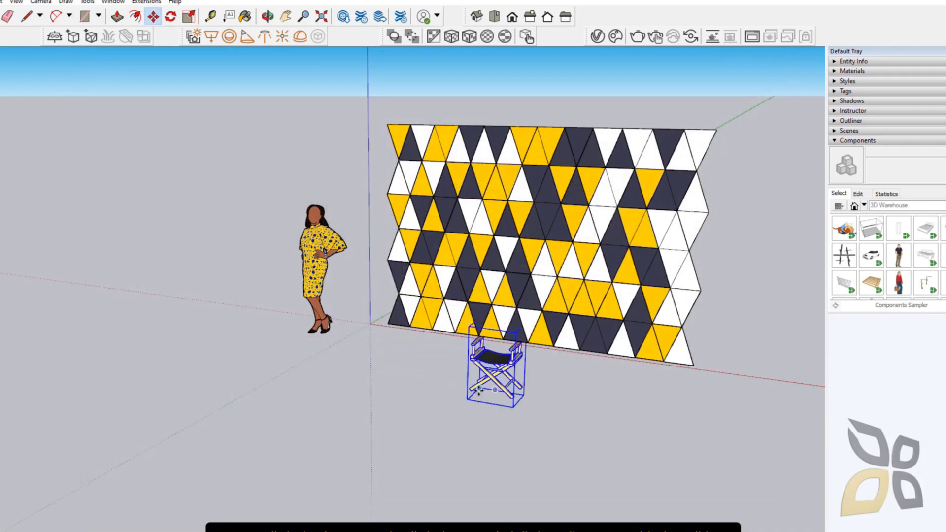
pyautogui.press('Delete')
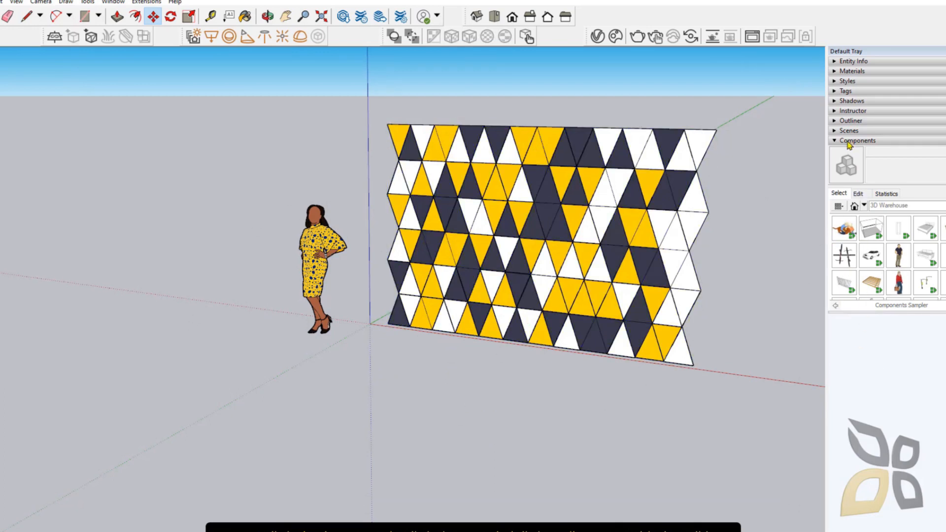
# - Examine which panels are enabled in the Default Tray
pyautogui.click(113, 2)
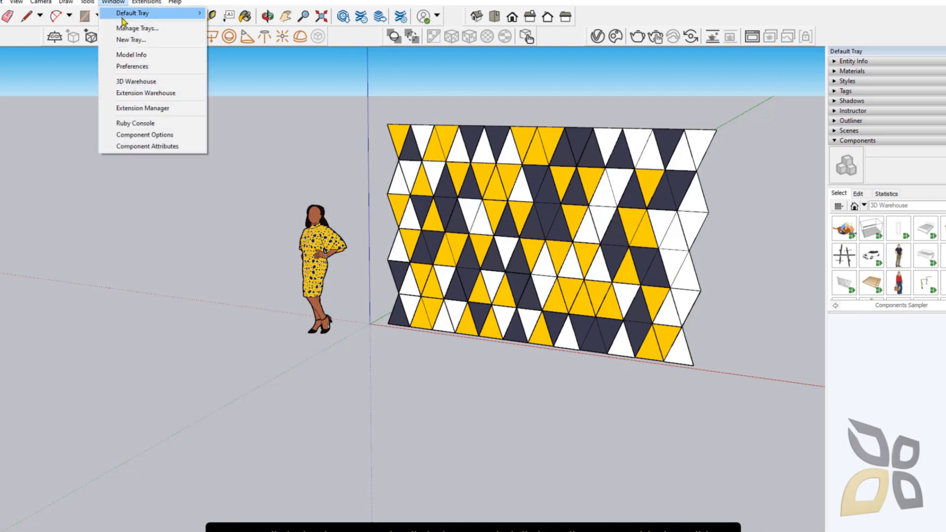
pyautogui.moveTo(162, 13)
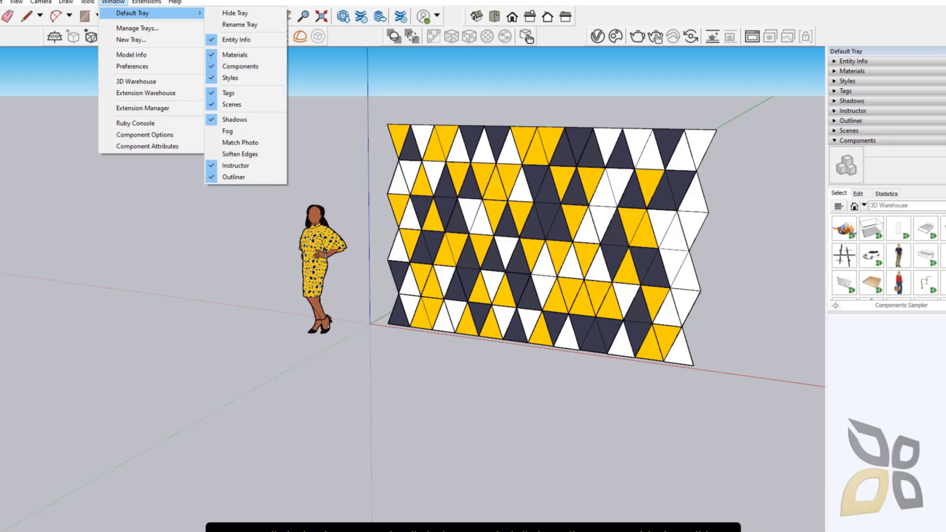
pyautogui.click(869, 167)
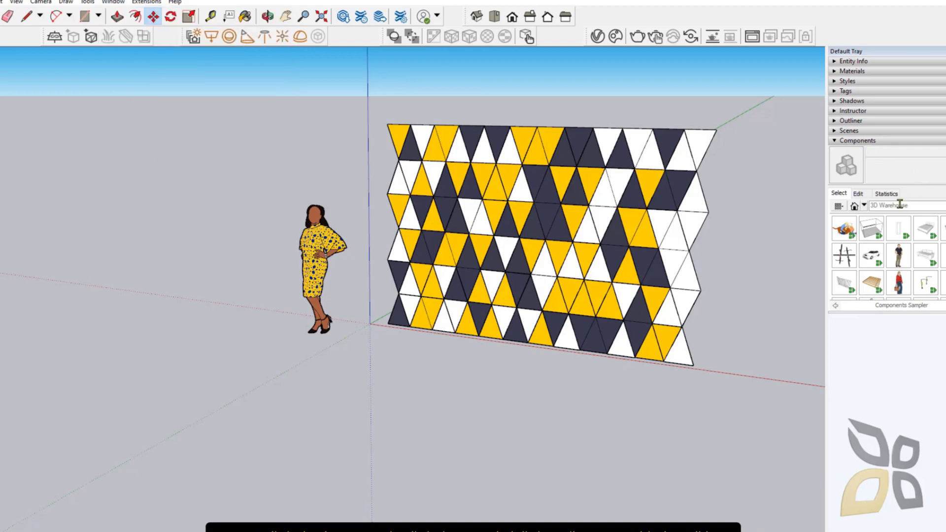
# - Browse the In Model, My Models and Components collections of the component library, finishing on the In Model components
pyautogui.click(854, 207)
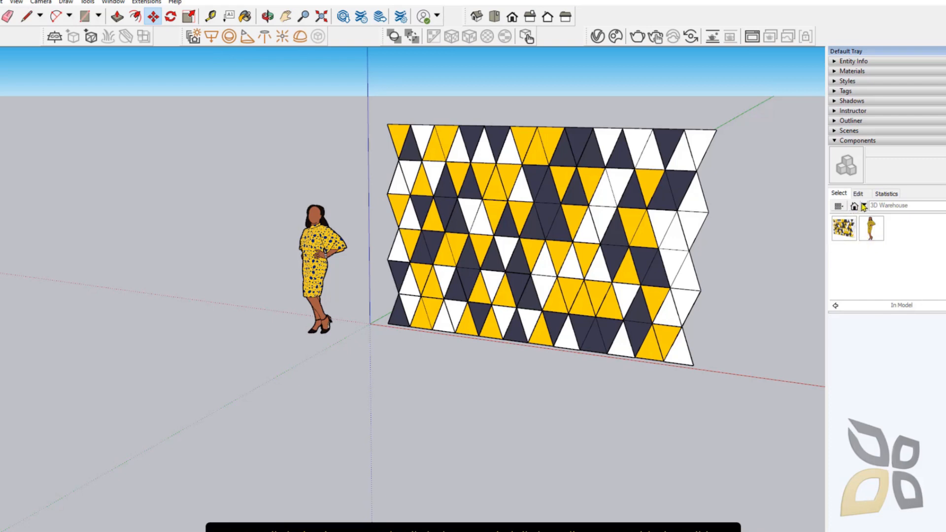
pyautogui.click(864, 206)
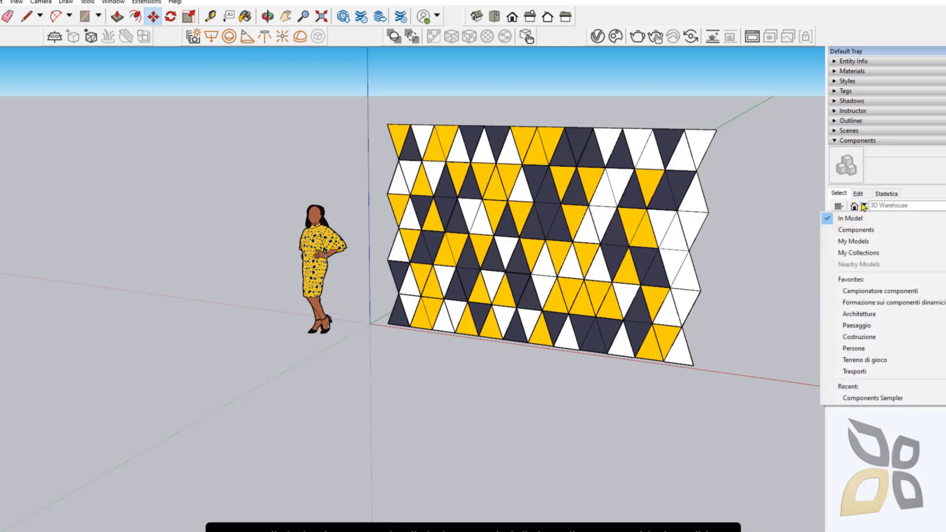
pyautogui.click(860, 242)
pyautogui.click(863, 206)
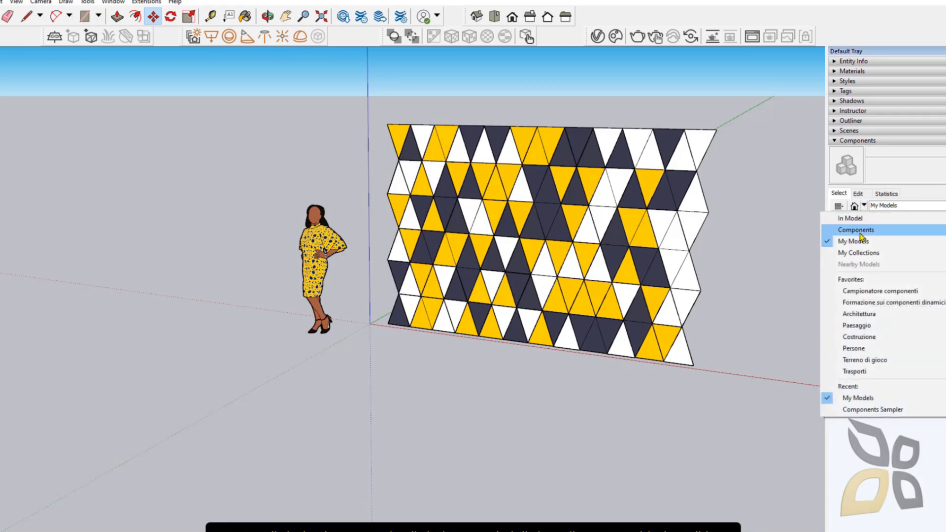
pyautogui.click(857, 230)
pyautogui.click(864, 206)
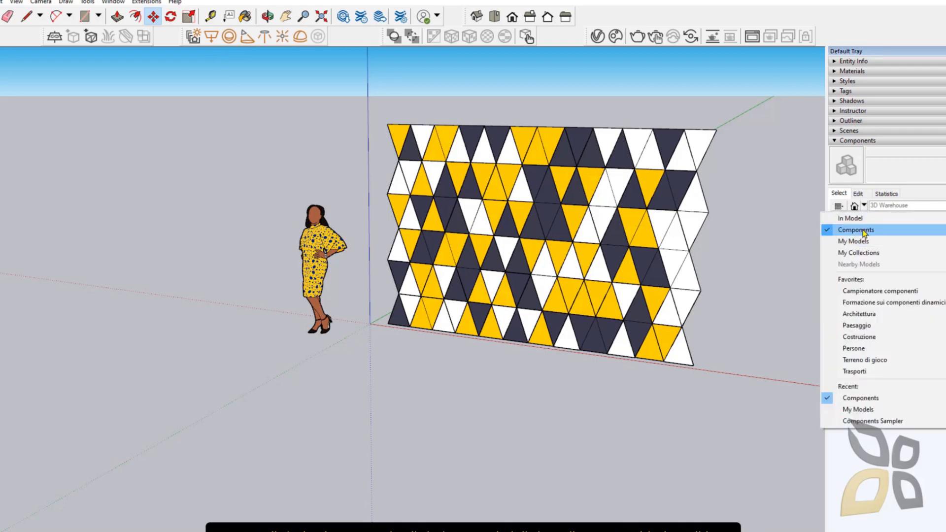
pyautogui.click(864, 232)
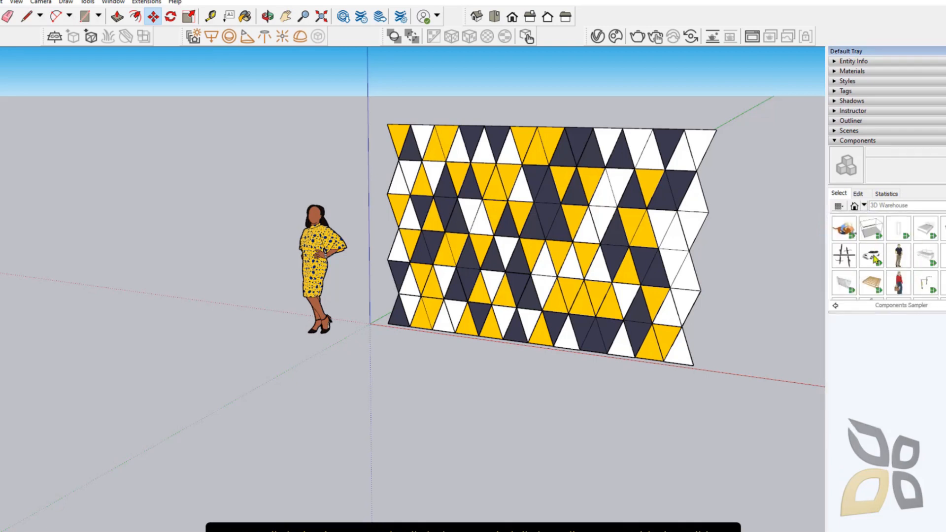
pyautogui.click(854, 206)
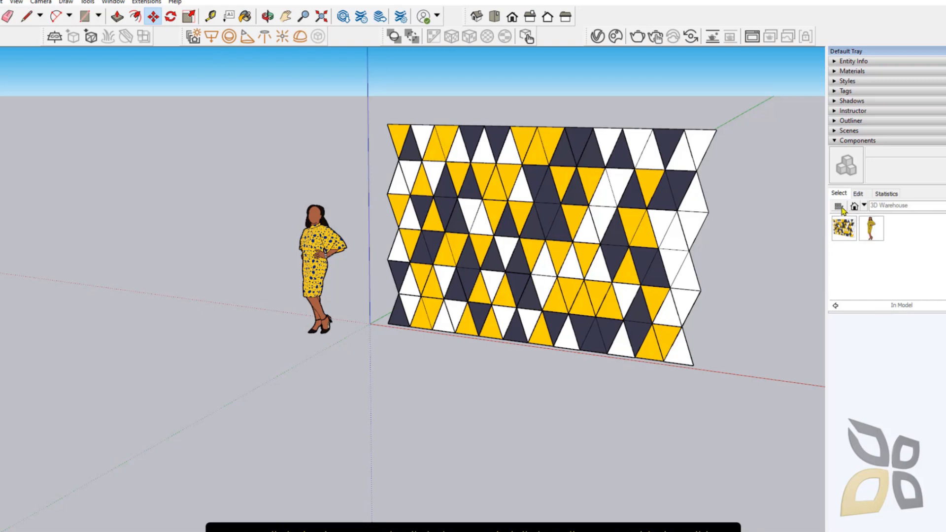
pyautogui.click(838, 206)
pyautogui.click(863, 206)
pyautogui.click(864, 206)
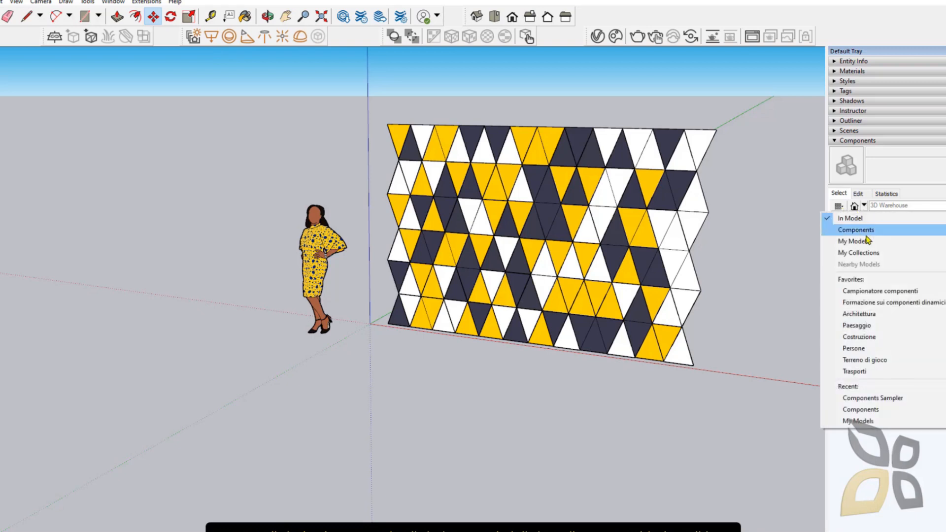
pyautogui.click(914, 220)
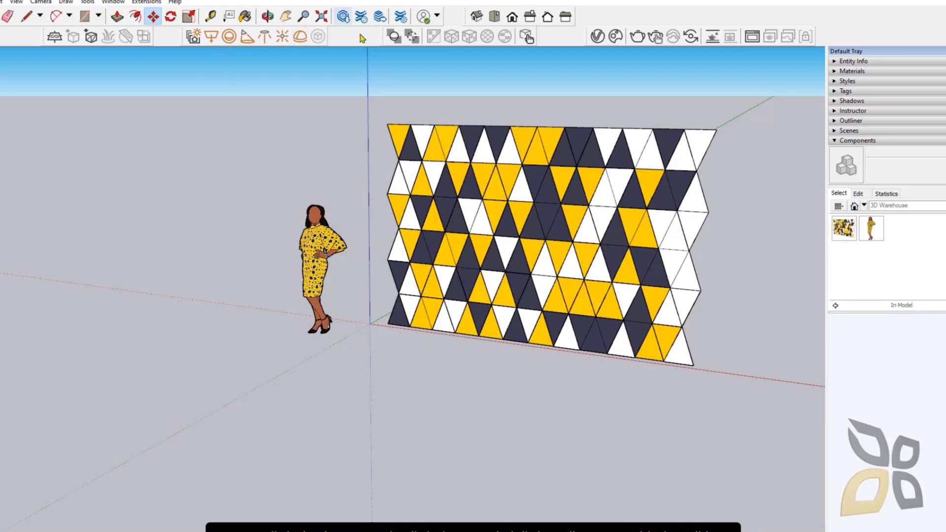
# - Load Directors Chair - Tall from the 3D Warehouse chair results, place it in front of the Feature Wall and deselect it
pyautogui.click(343, 16)
pyautogui.write('chair')
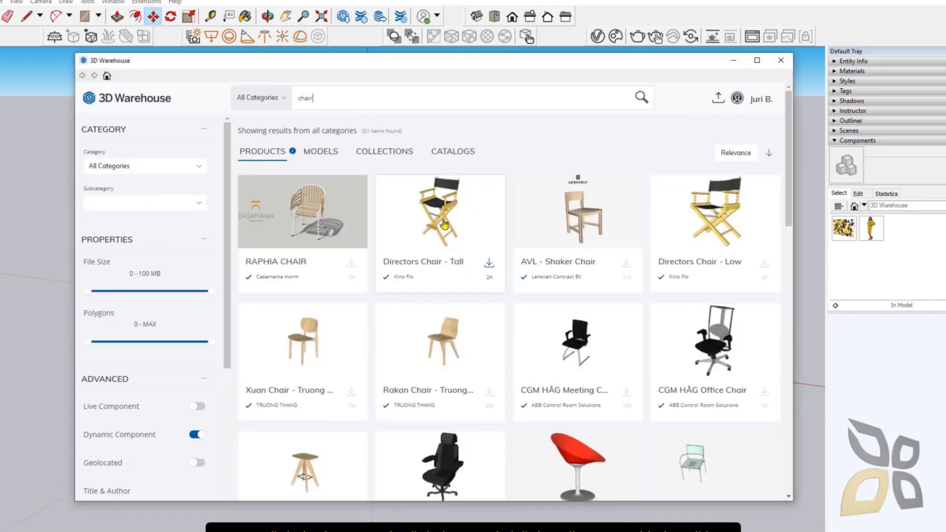
pyautogui.click(489, 264)
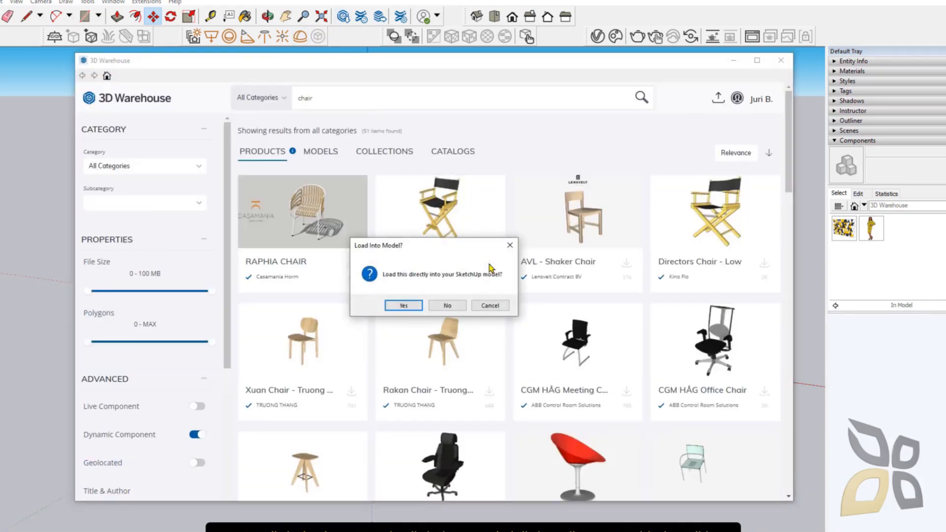
pyautogui.click(401, 306)
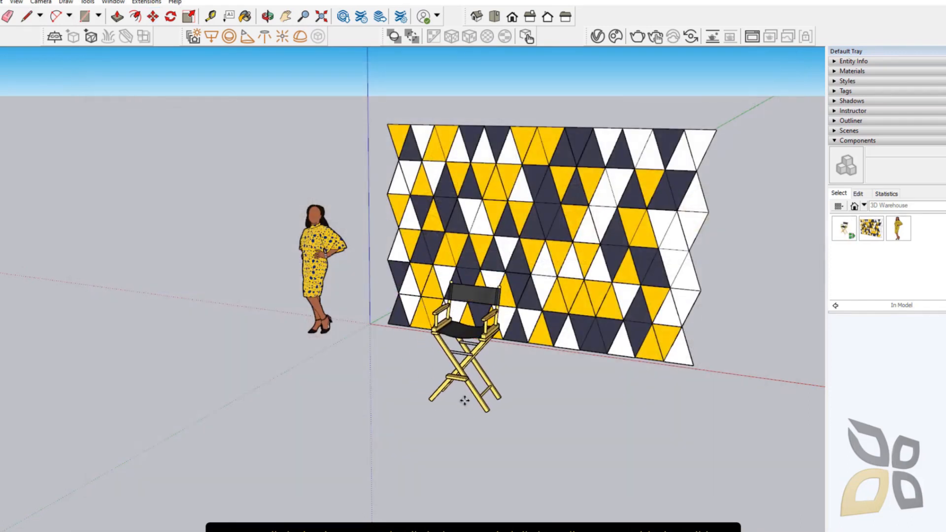
pyautogui.click(463, 400)
pyautogui.press('space')
pyautogui.click(372, 291)
# - Alternately select the director's chair and the Feature Wall to compare the dynamic and the live component
pyautogui.click(476, 333)
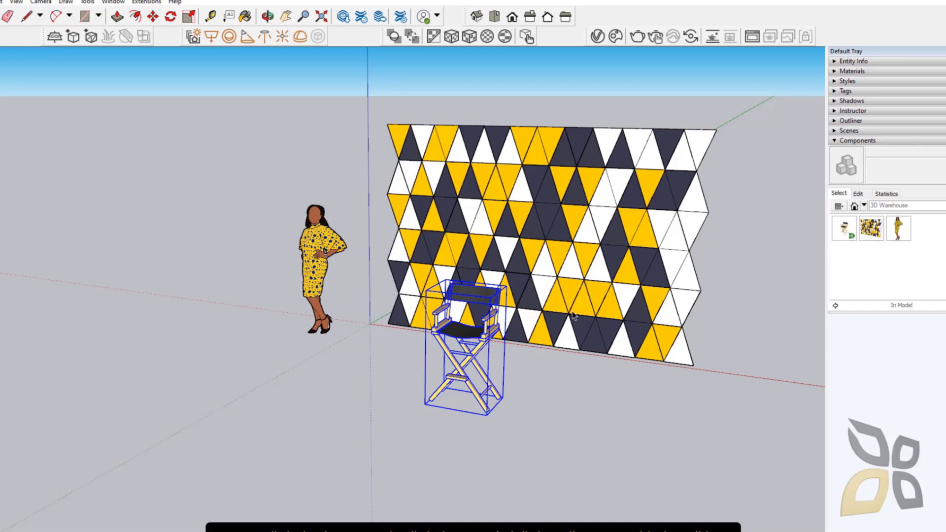
pyautogui.click(588, 153)
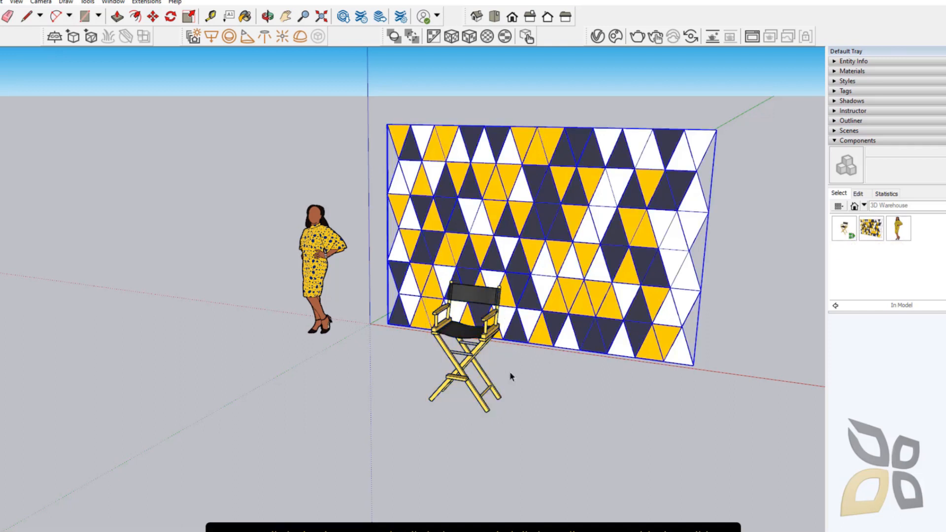
pyautogui.click(461, 332)
pyautogui.click(552, 242)
pyautogui.click(477, 331)
pyautogui.click(563, 229)
# - Open the Feature Wall's Live Component configuration, enlarge it and set wall length to 3242 mm and wall height to 2726 mm
pyautogui.doubleClick(545, 162)
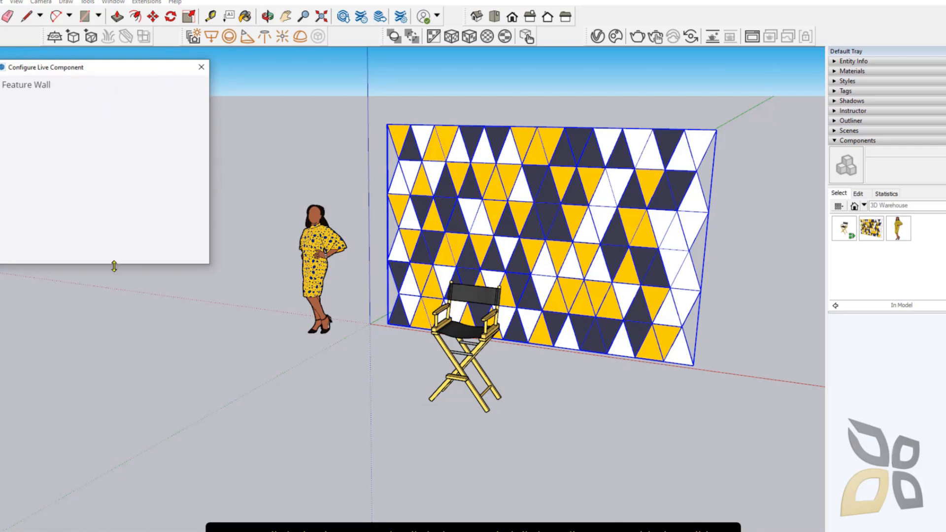
pyautogui.moveTo(109, 265); pyautogui.dragTo(133, 431)
pyautogui.moveTo(209, 201); pyautogui.dragTo(241, 206)
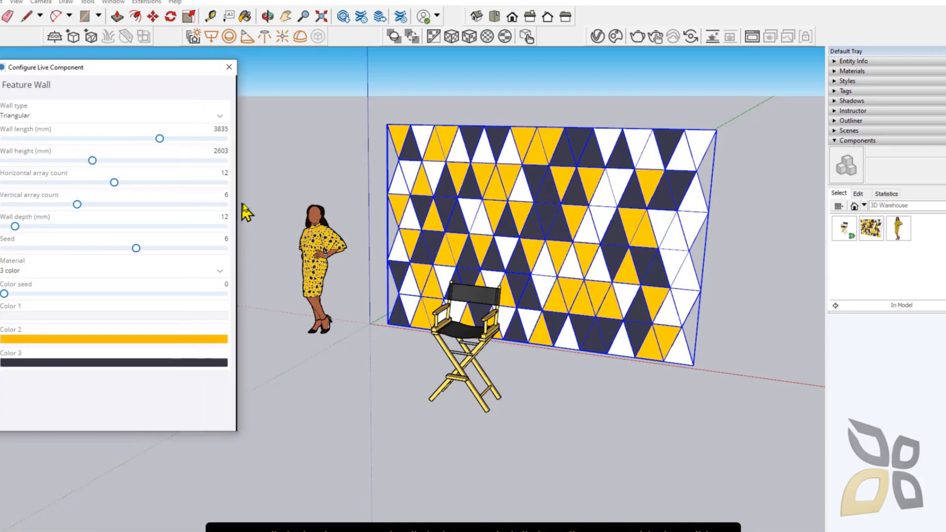
pyautogui.moveTo(163, 139); pyautogui.dragTo(130, 139)
pyautogui.click(93, 161)
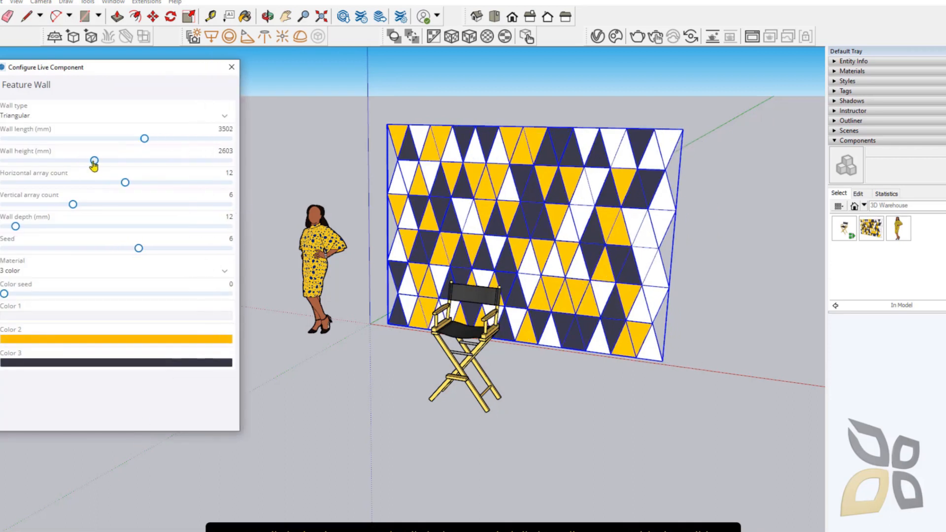
pyautogui.click(119, 160)
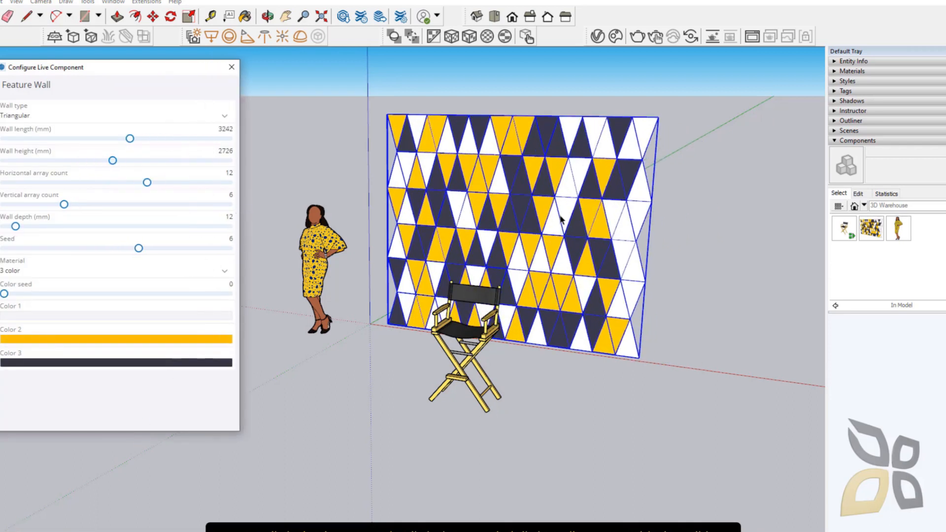
# - Adjust the Feature Wall's length, horizontal and vertical array counts, wall depth and seed
pyautogui.click(132, 138)
pyautogui.moveTo(134, 183); pyautogui.dragTo(116, 205)
pyautogui.click(79, 205)
pyautogui.moveTo(16, 227); pyautogui.dragTo(25, 227)
pyautogui.click(126, 248)
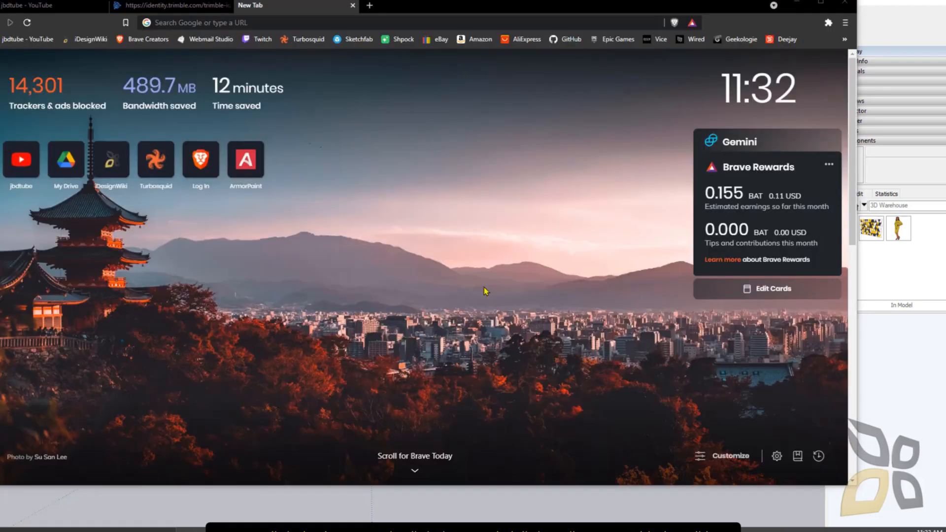
# - Search Google for "bim revit", highlight "bim" in the query, and return to SketchUp
pyautogui.click(245, 23)
pyautogui.write('biam')
pyautogui.press('Return')
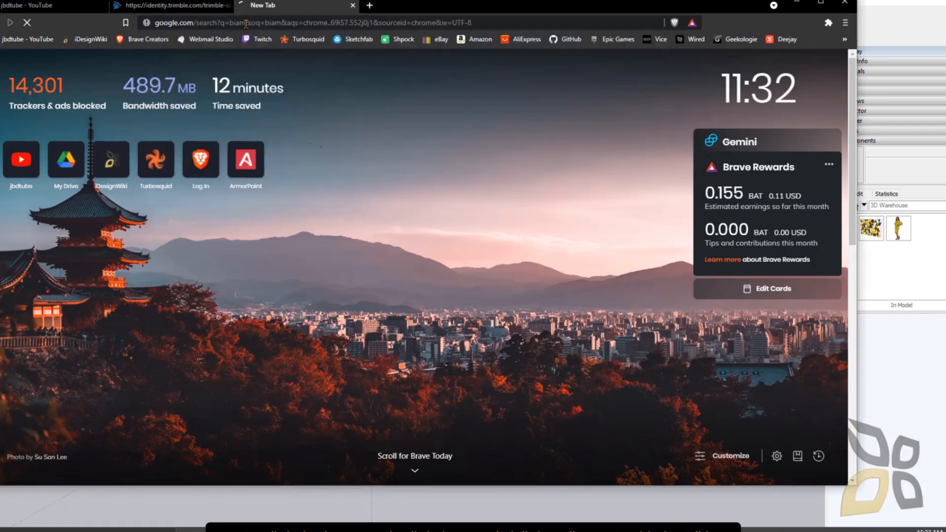
pyautogui.doubleClick(185, 55)
pyautogui.write('b')
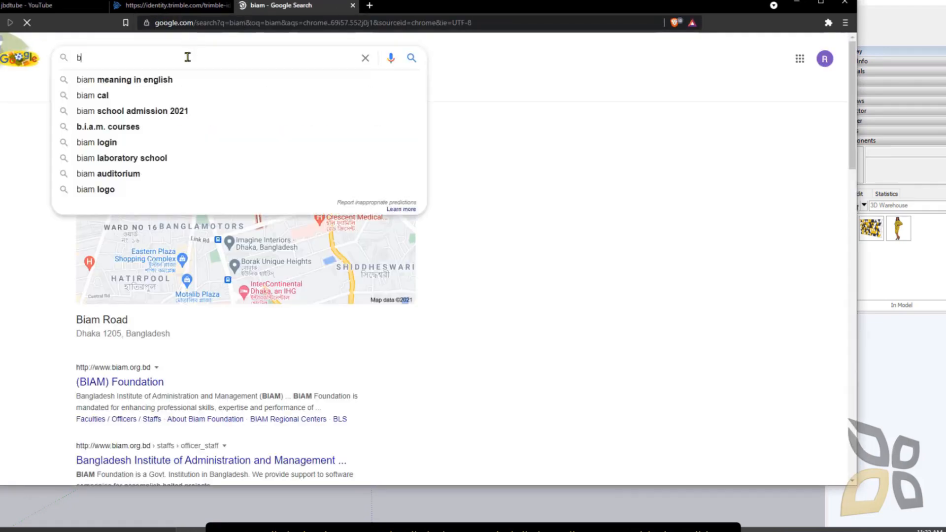
pyautogui.write('im revit')
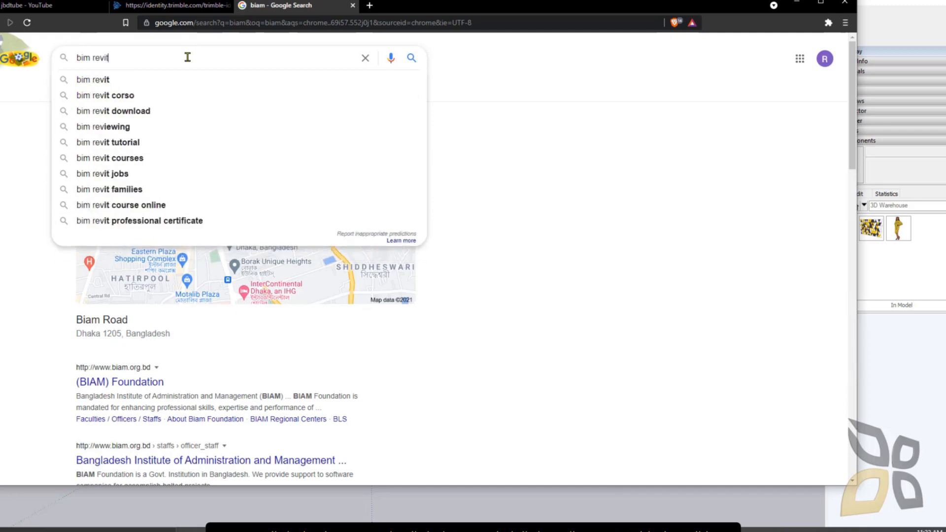
pyautogui.press('Return')
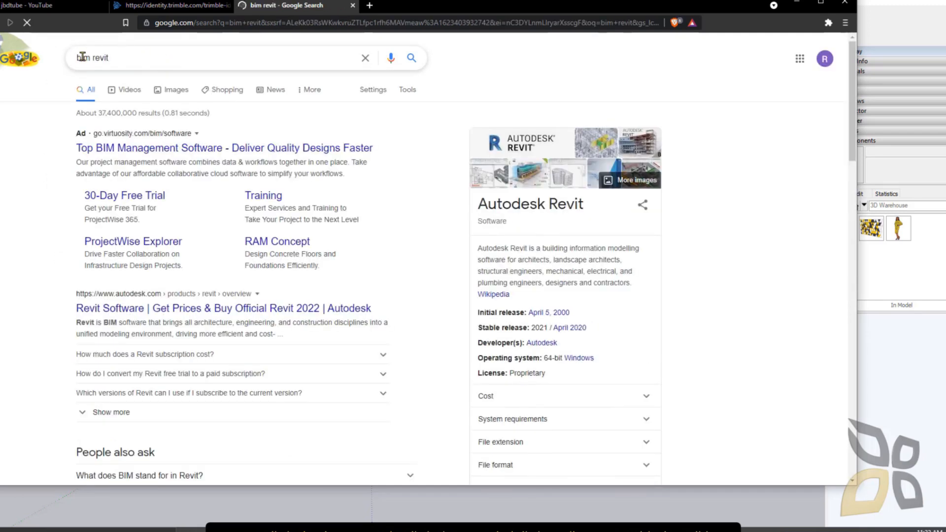
pyautogui.doubleClick(80, 59)
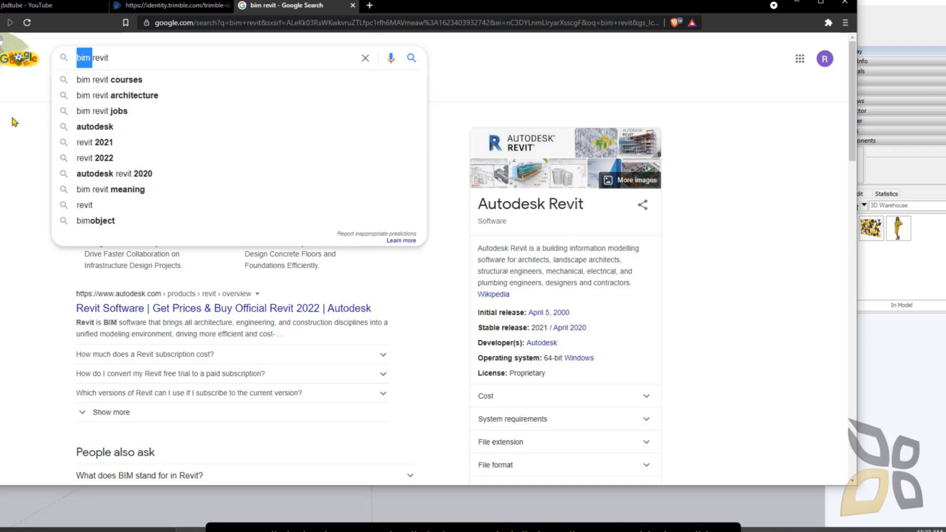
pyautogui.click(79, 59)
pyautogui.click(795, 208)
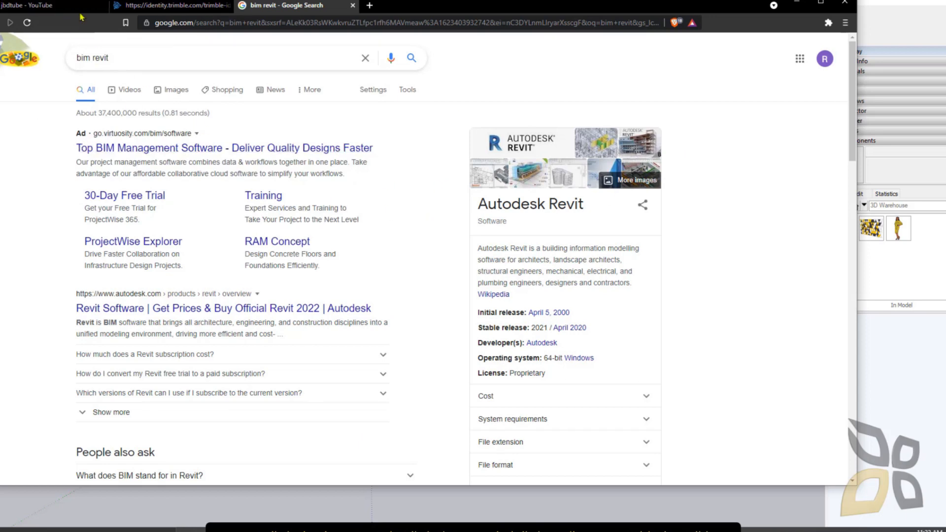
pyautogui.click(798, 3)
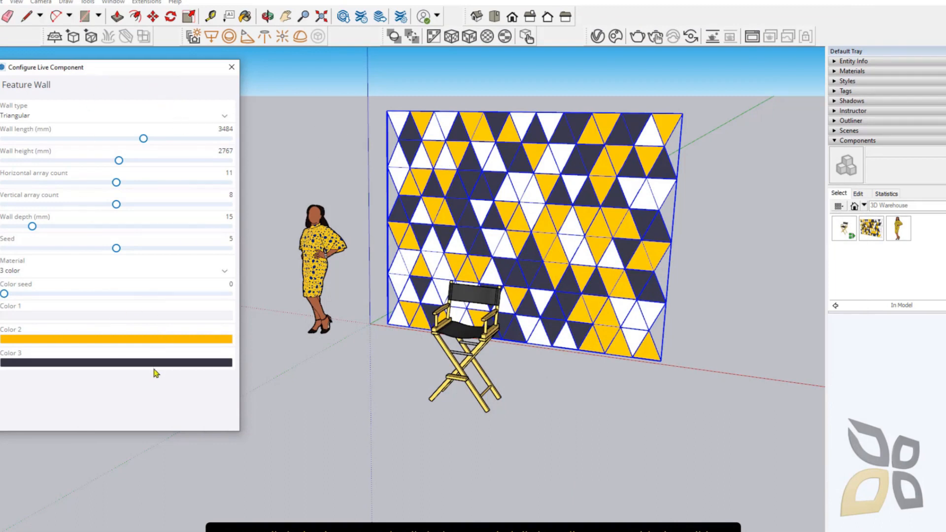
# - Change the Feature Wall's Color 2 to a more muted golden yellow and close its Live Component configuration
pyautogui.click(162, 339)
pyautogui.moveTo(105, 256); pyautogui.dragTo(144, 238)
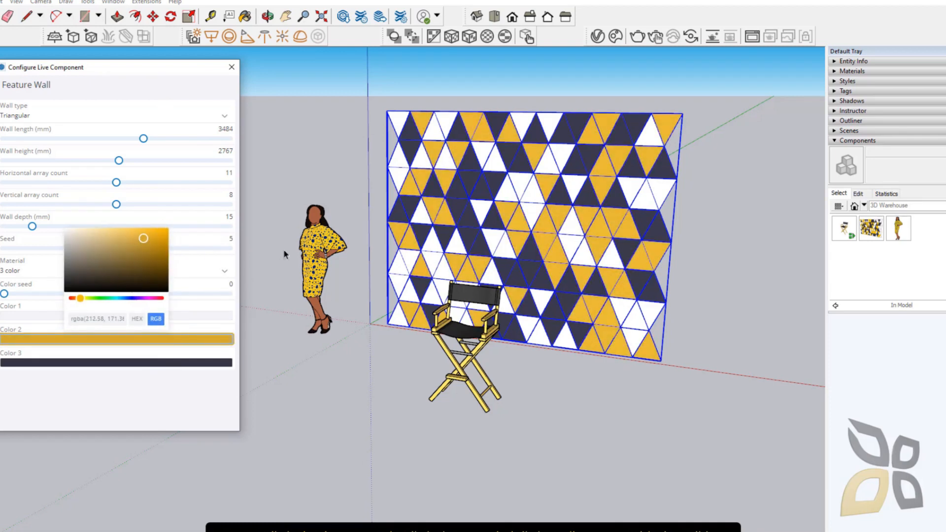
pyautogui.click(232, 67)
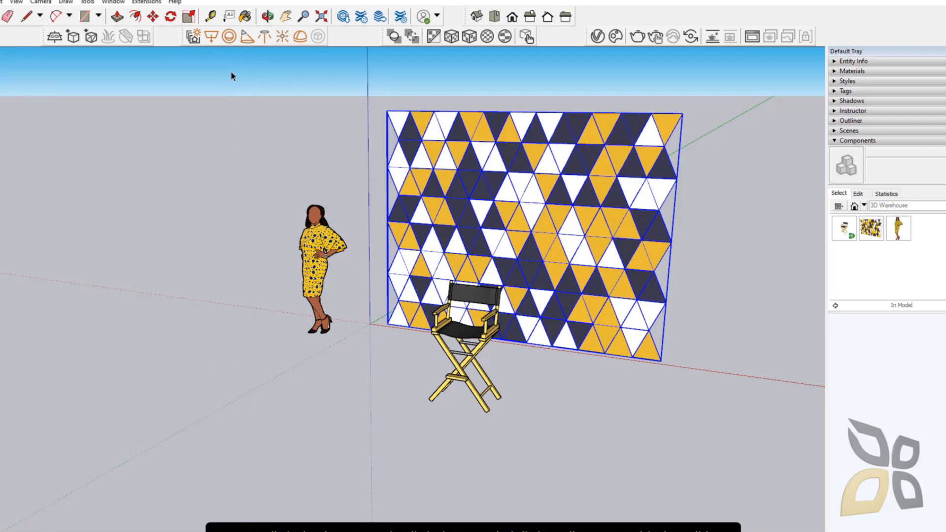
# - Enter the director's chair's nested components down to the seat geometry, select it, and exit back to the model
pyautogui.click(449, 340)
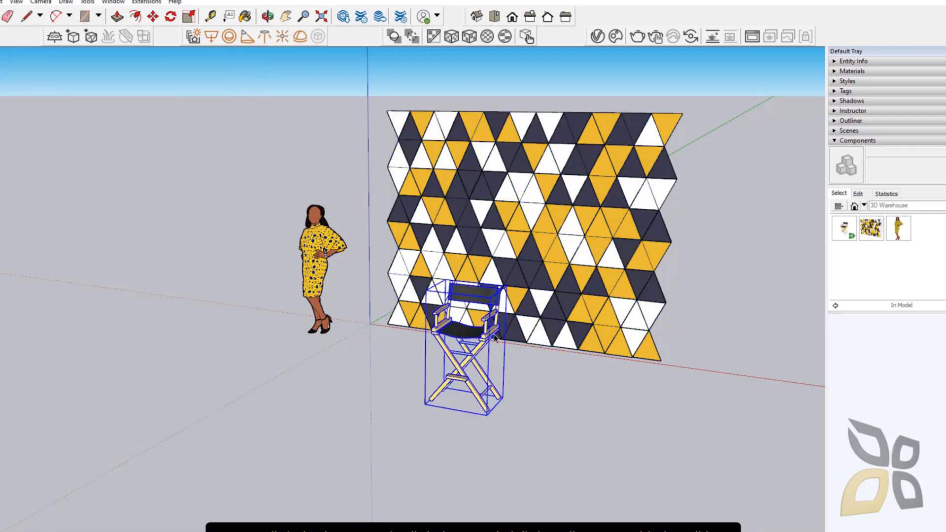
pyautogui.doubleClick(462, 337)
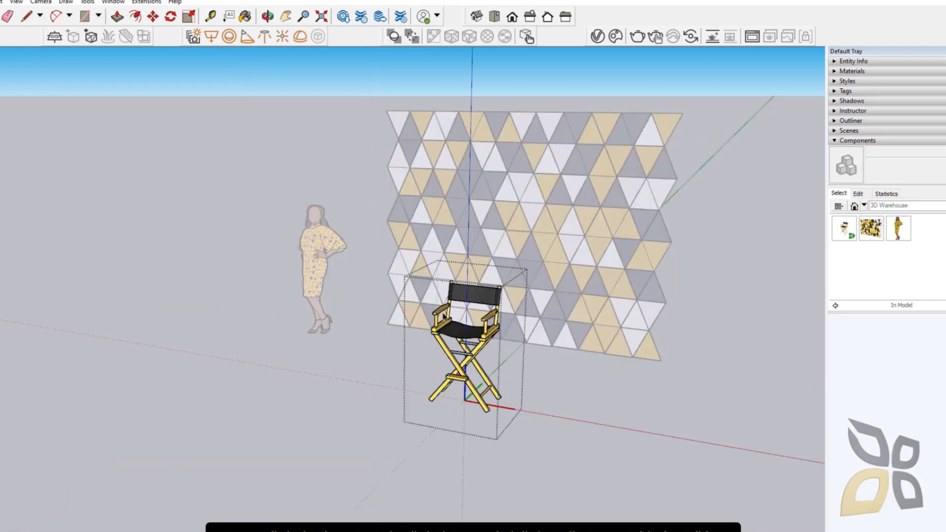
pyautogui.click(443, 312)
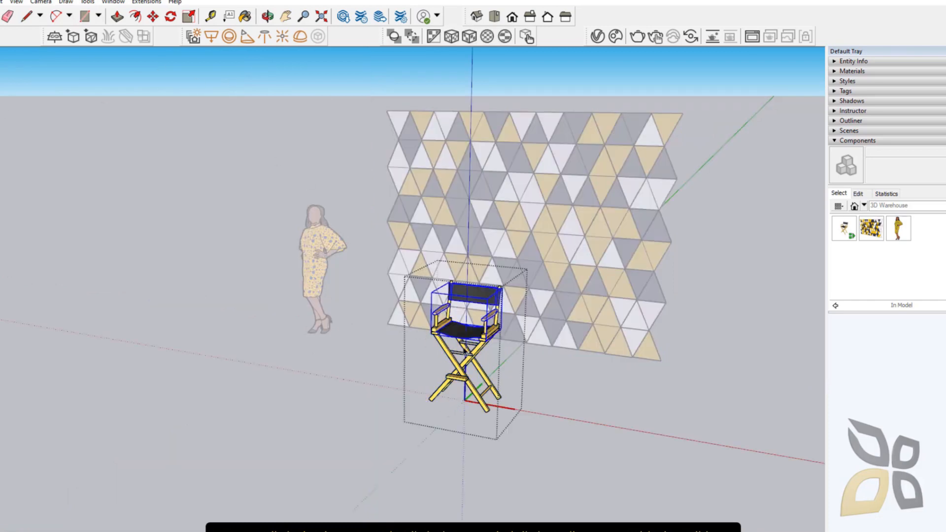
pyautogui.doubleClick(456, 339)
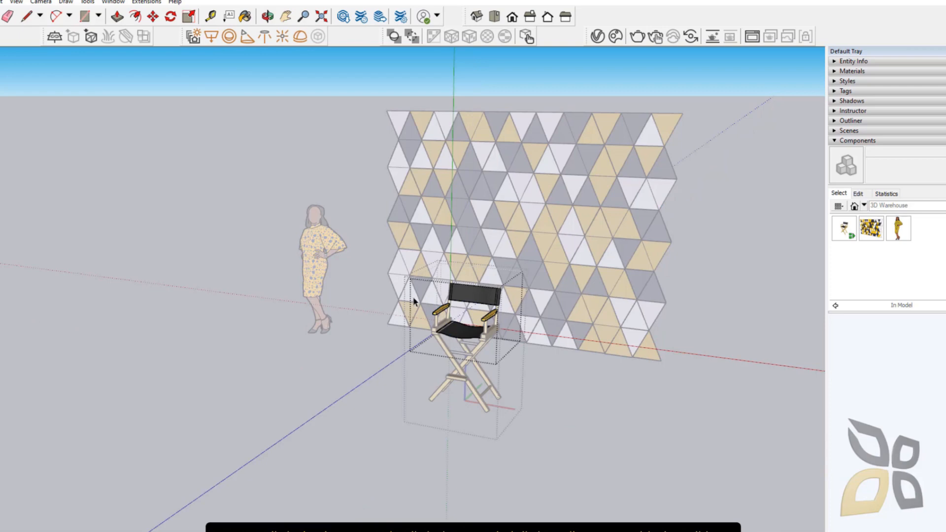
pyautogui.tripleClick(455, 335)
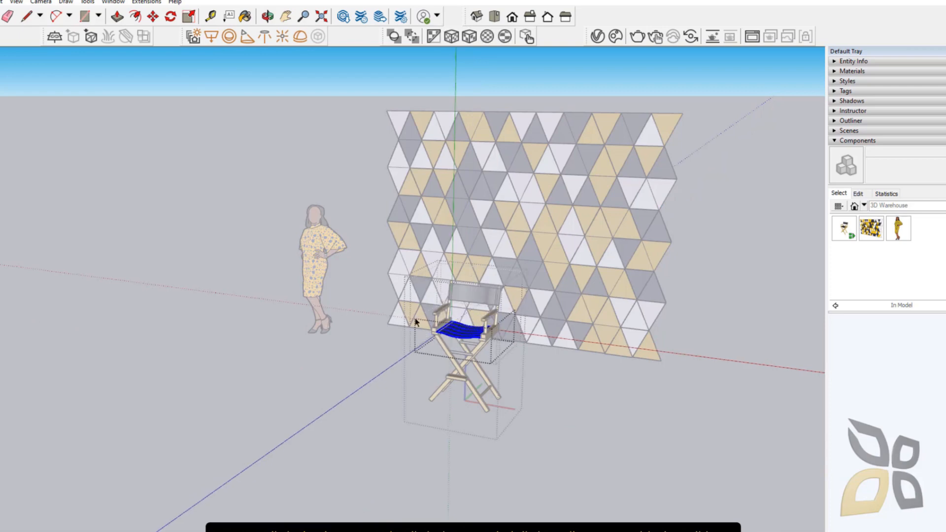
pyautogui.click(373, 265)
pyautogui.click(373, 266)
pyautogui.click(373, 265)
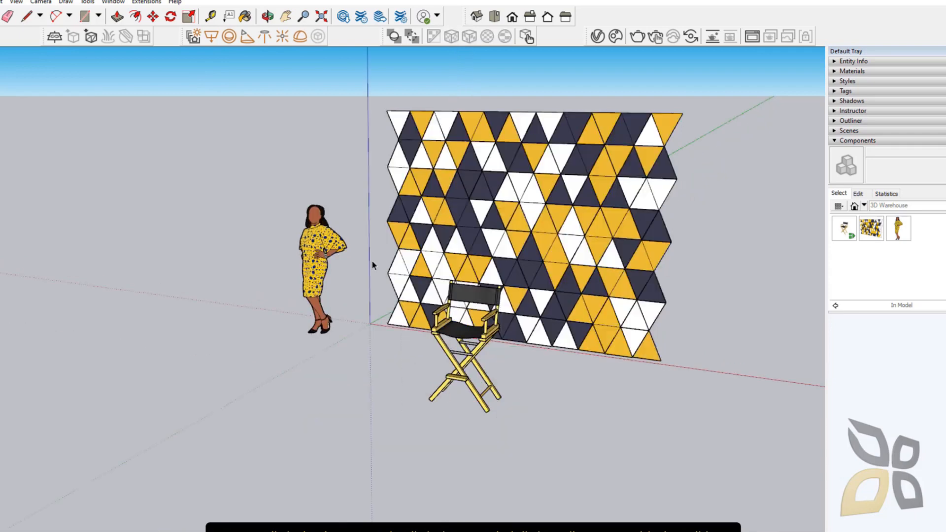
# - Select the director's chair, try to open the Feature Wall for editing, and close its Live Component configuration
pyautogui.click(451, 335)
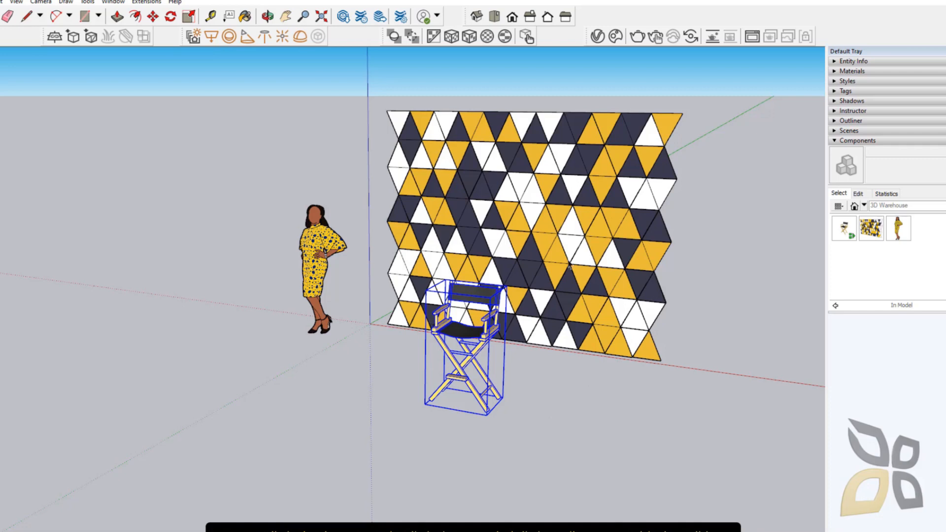
pyautogui.click(515, 198)
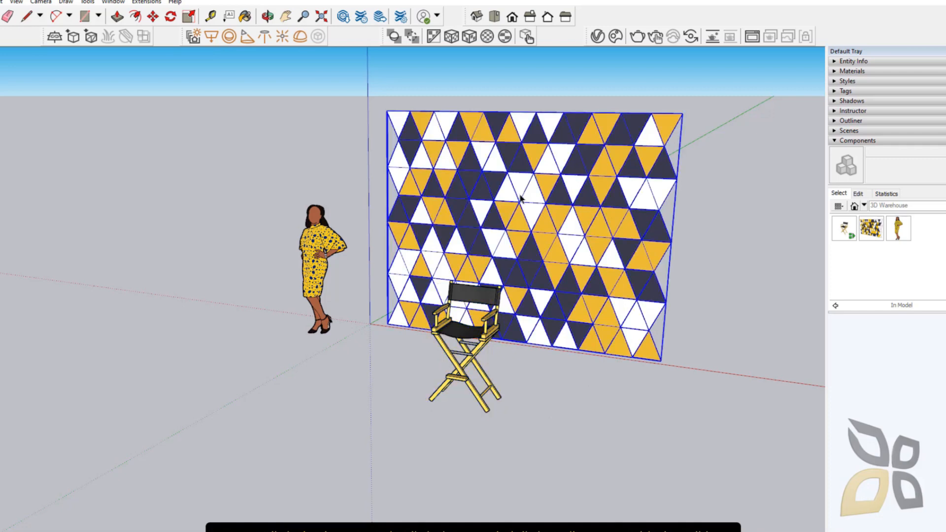
pyautogui.doubleClick(521, 200)
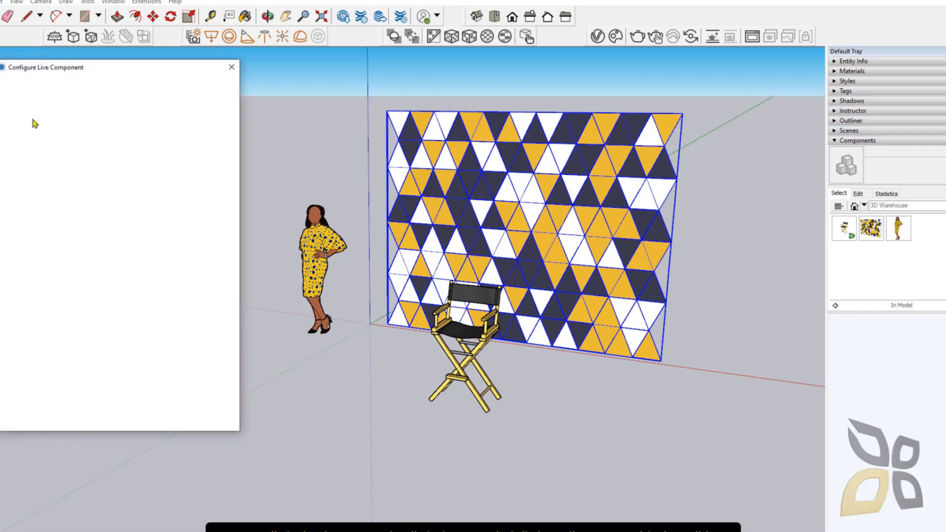
pyautogui.click(232, 67)
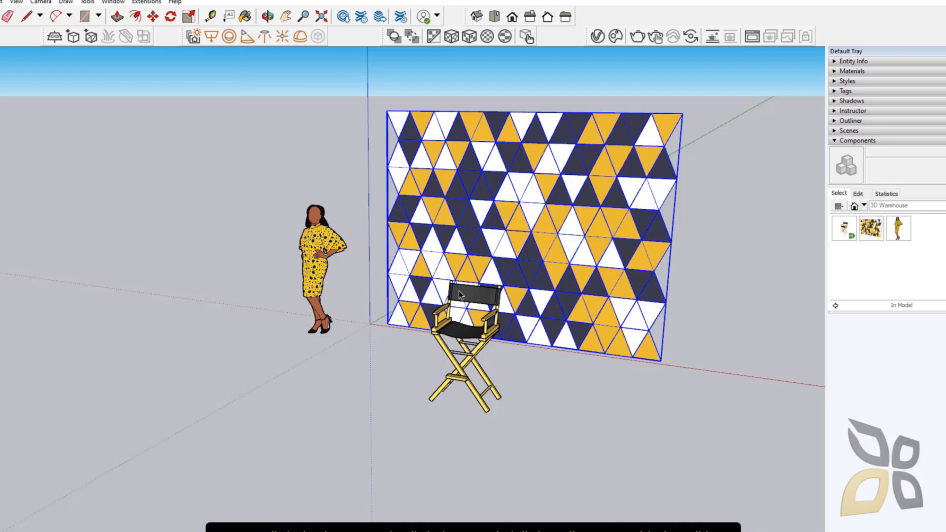
# - Open Component Options for the director's chair and move the window clear of the chair
pyautogui.click(469, 335)
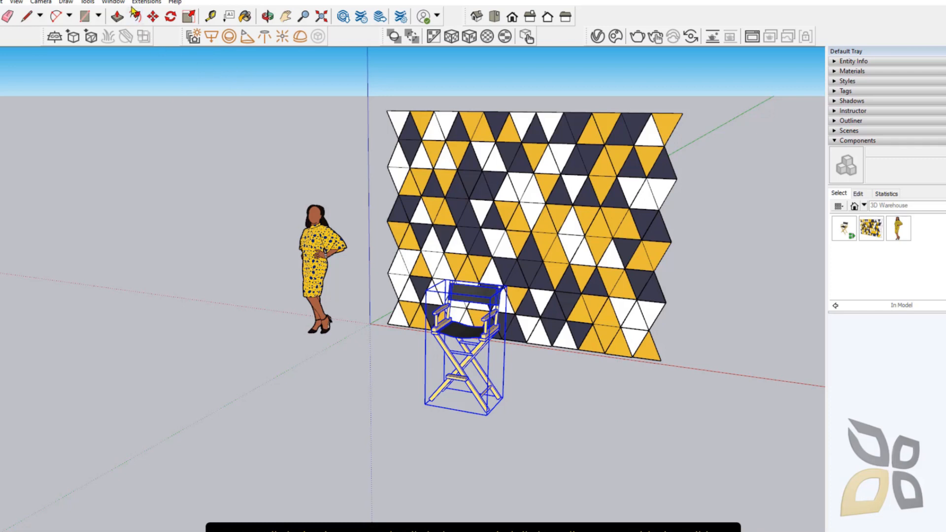
pyautogui.click(113, 1)
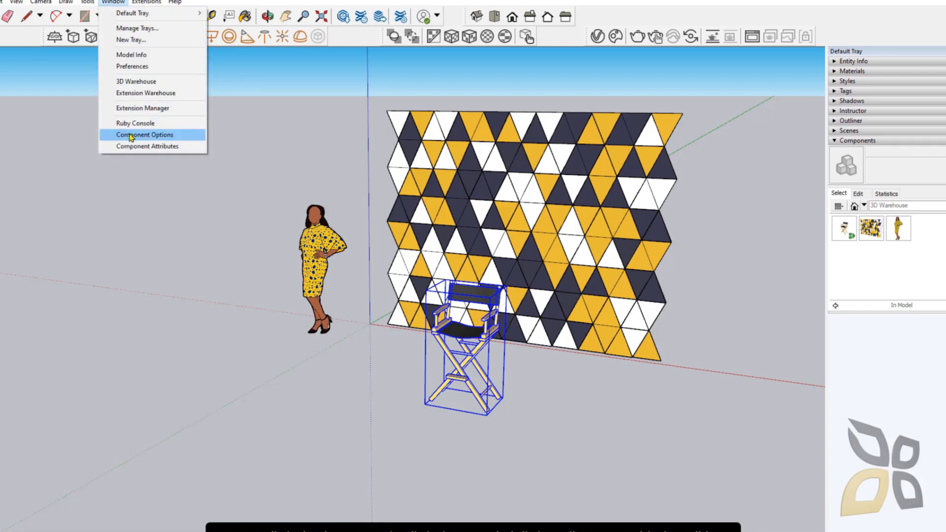
pyautogui.click(133, 137)
pyautogui.moveTo(209, 152); pyautogui.dragTo(712, 103)
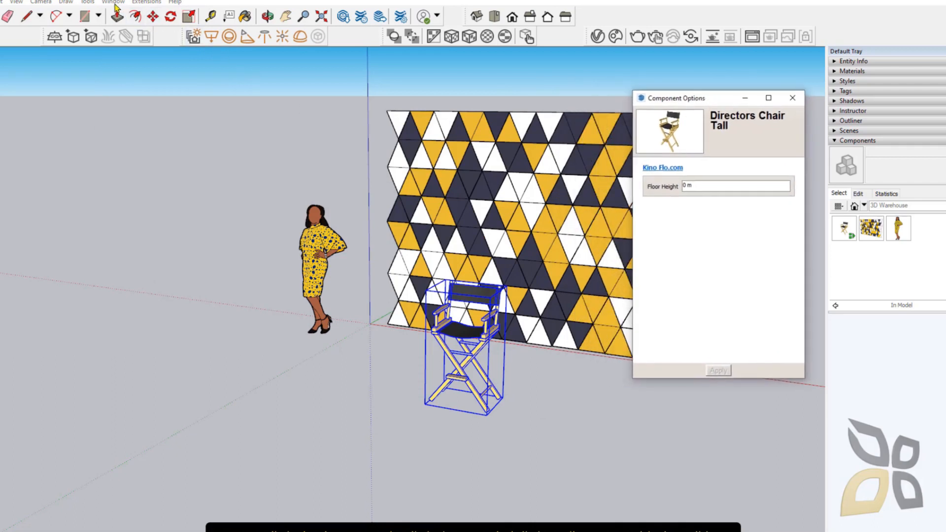
# - Open Component Attributes for the director's chair, reposition the window, and expand the Dowels, Seat and Legs sections
pyautogui.click(113, 3)
pyautogui.click(151, 146)
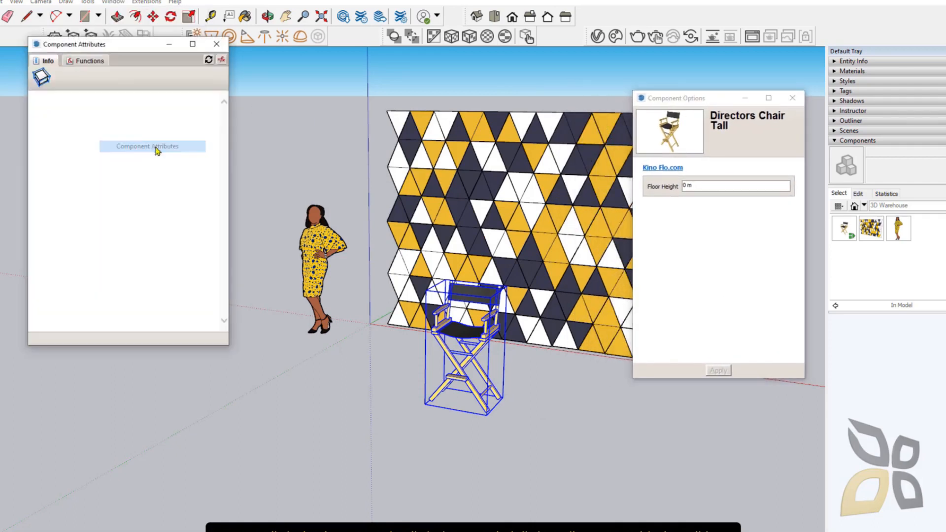
pyautogui.moveTo(124, 45); pyautogui.dragTo(109, 130)
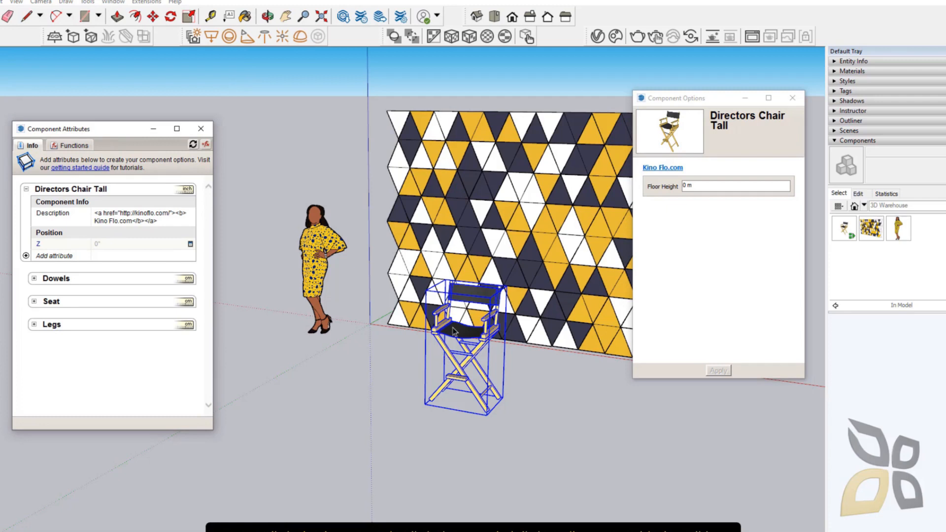
pyautogui.moveTo(99, 132); pyautogui.dragTo(103, 103)
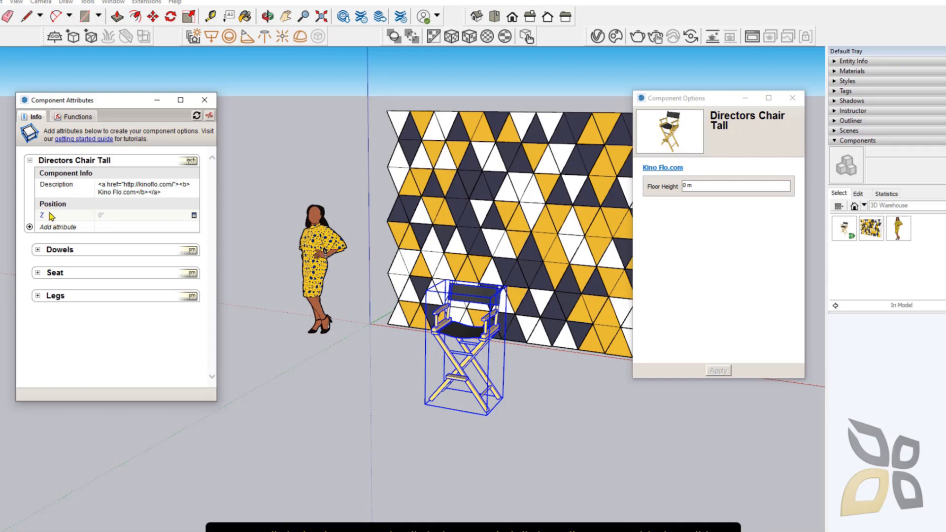
pyautogui.click(37, 250)
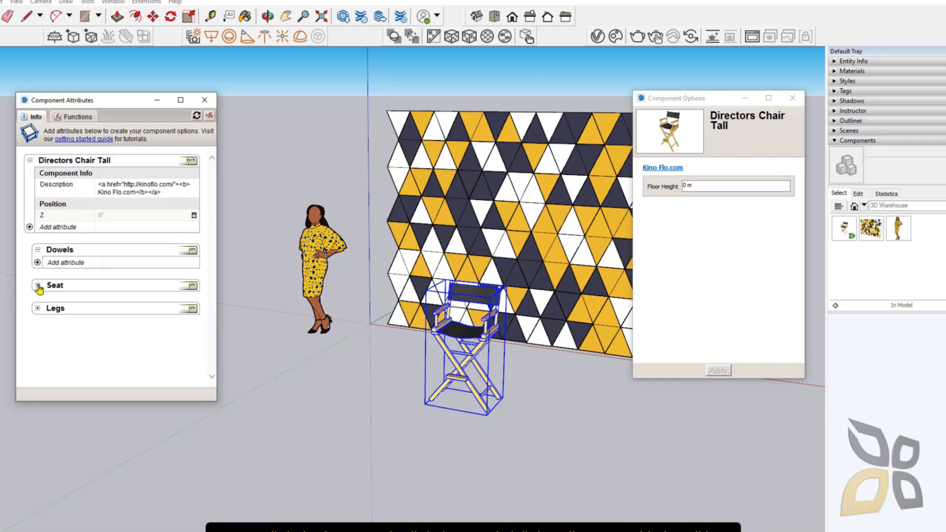
pyautogui.click(37, 285)
pyautogui.click(37, 321)
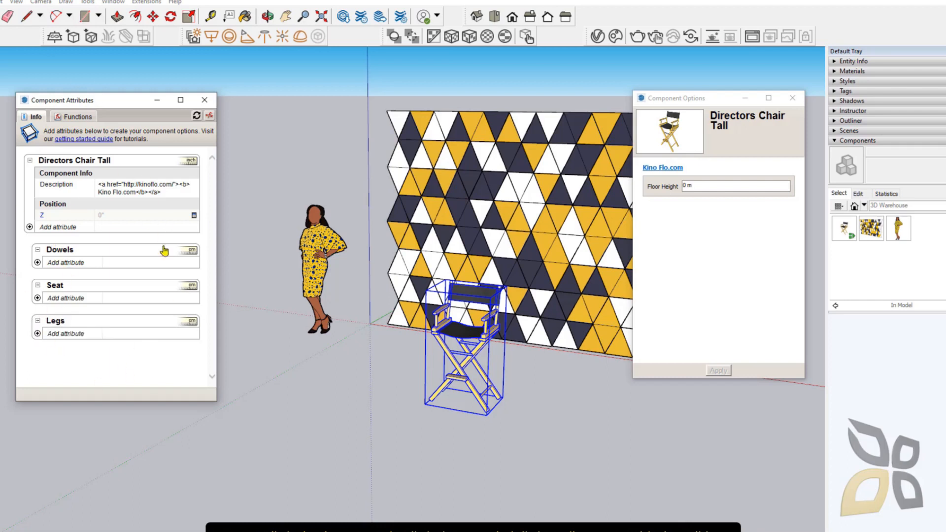
# - Set the director's chair's Floor Height to 1 m and apply it
pyautogui.click(694, 190)
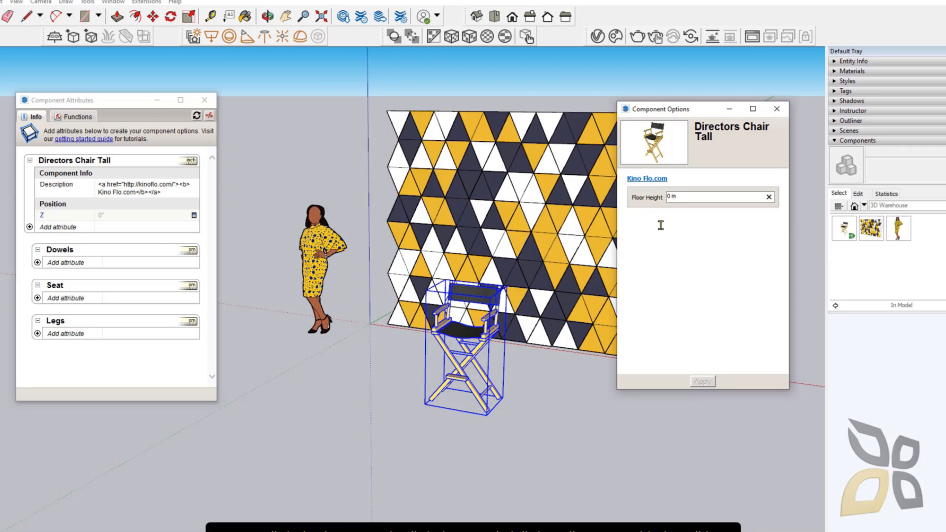
pyautogui.write('1')
pyautogui.click(699, 381)
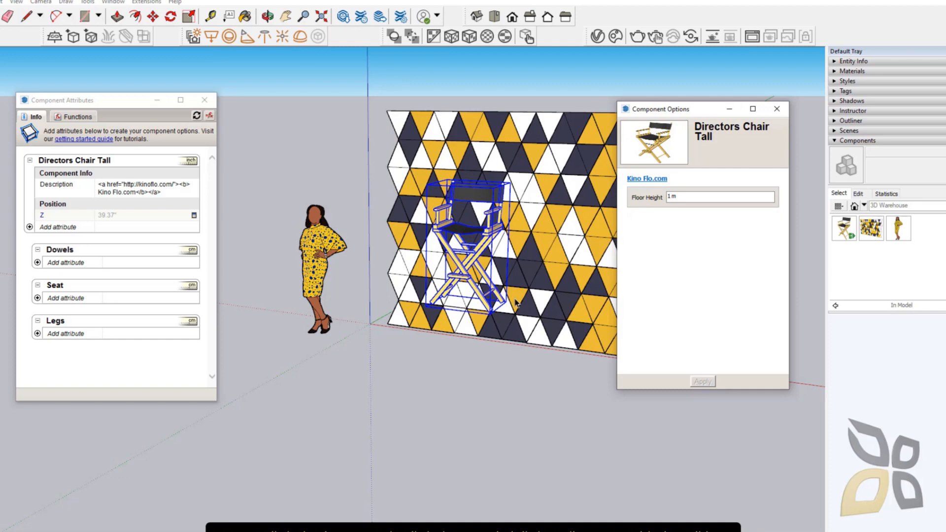
# - Set the director's chair's Floor Height to 0 m and deselect the chair
pyautogui.tripleClick(685, 204)
pyautogui.write('0')
pyautogui.press('Return')
pyautogui.click(520, 422)
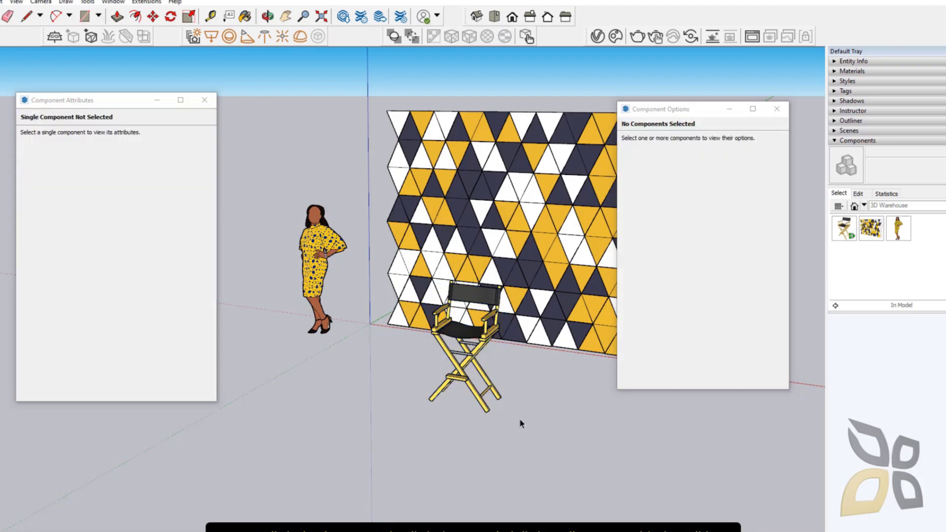
# - Insert the Framing Floor component from the Components Sampler collection in front of the triangular panel, beneath the director's chair
pyautogui.click(464, 328)
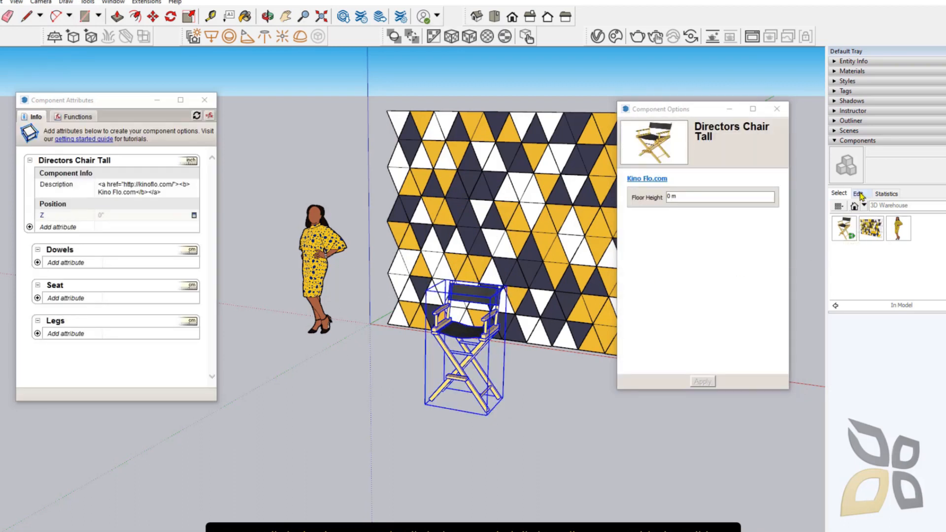
pyautogui.click(864, 207)
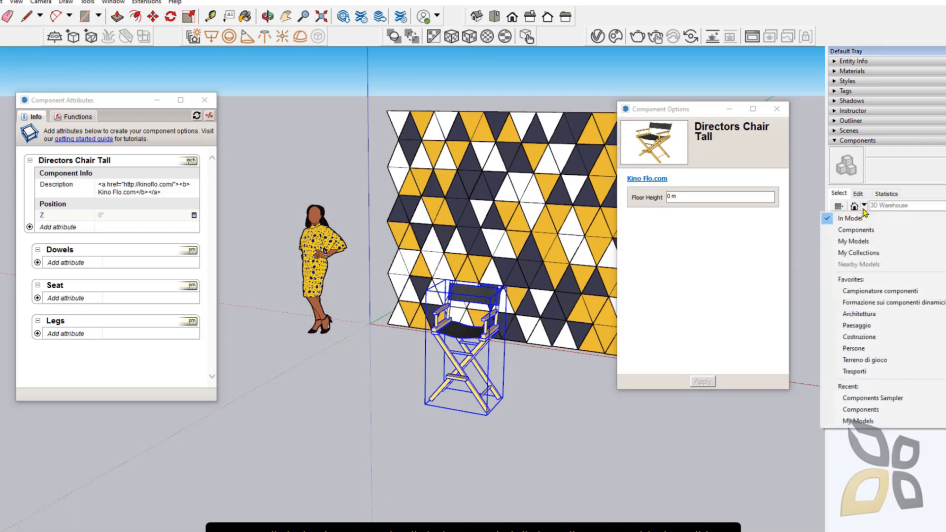
pyautogui.click(848, 232)
pyautogui.click(847, 235)
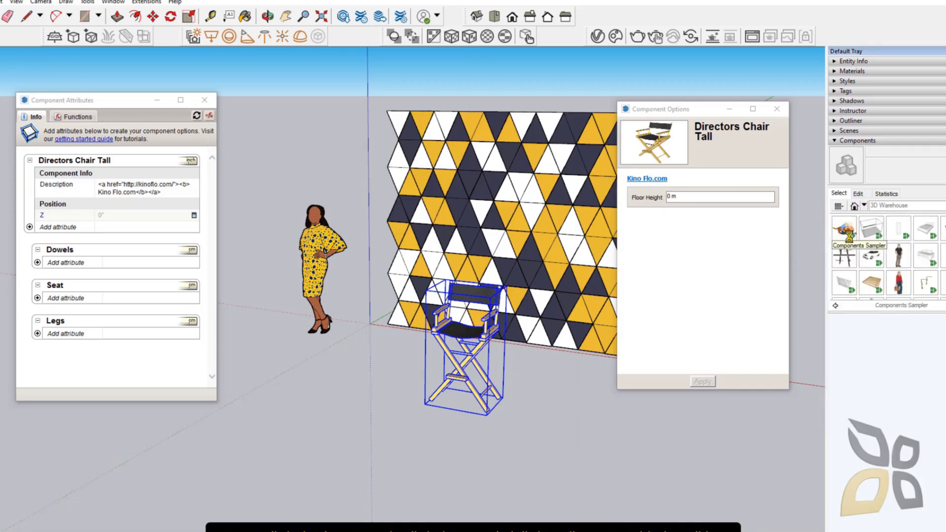
pyautogui.moveTo(883, 311); pyautogui.dragTo(882, 407)
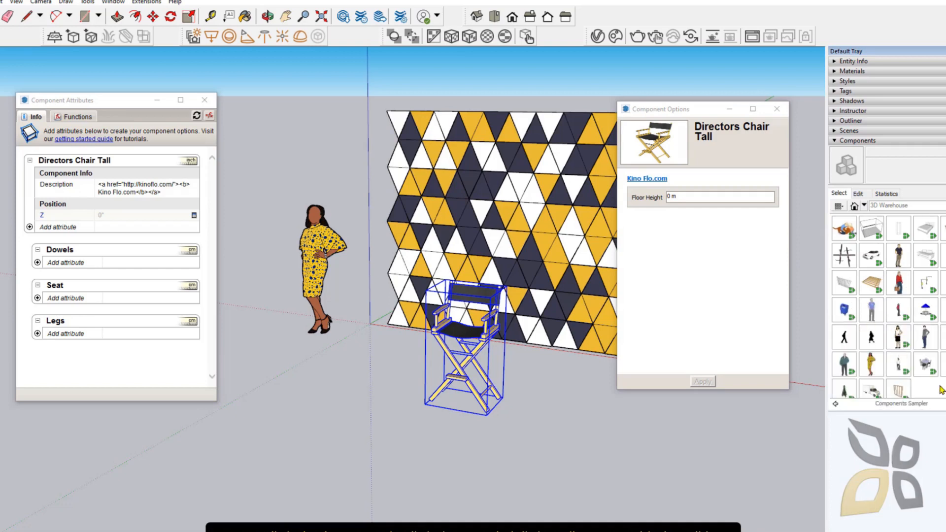
pyautogui.click(870, 283)
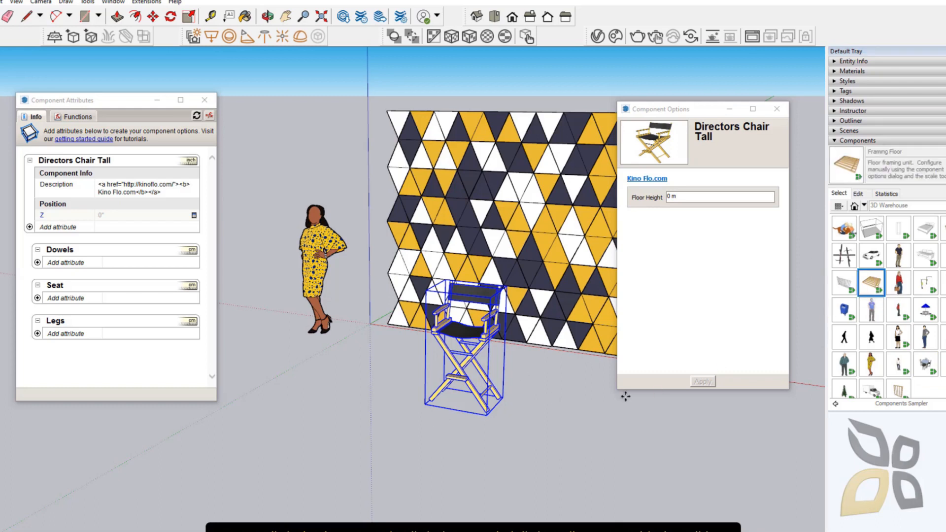
pyautogui.click(246, 460)
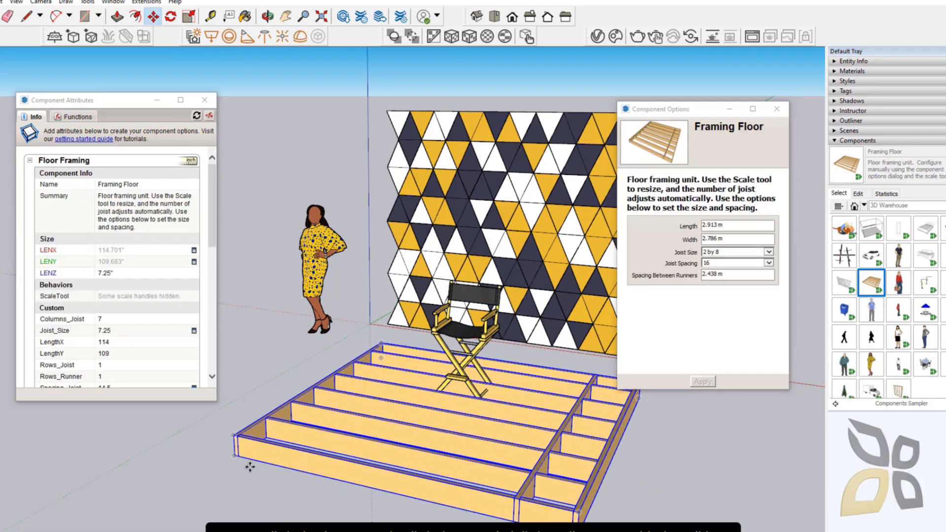
# - Set the Framing Floor's Length and Width to 10 m each in its component options
pyautogui.click(717, 226)
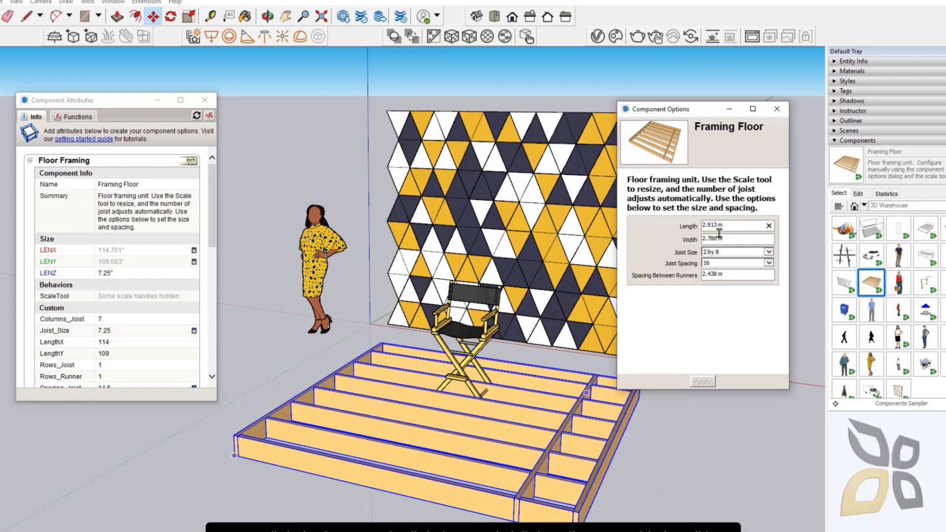
pyautogui.doubleClick(717, 225)
pyautogui.write('10')
pyautogui.press('Tab')
pyautogui.write('10')
pyautogui.press('Tab')
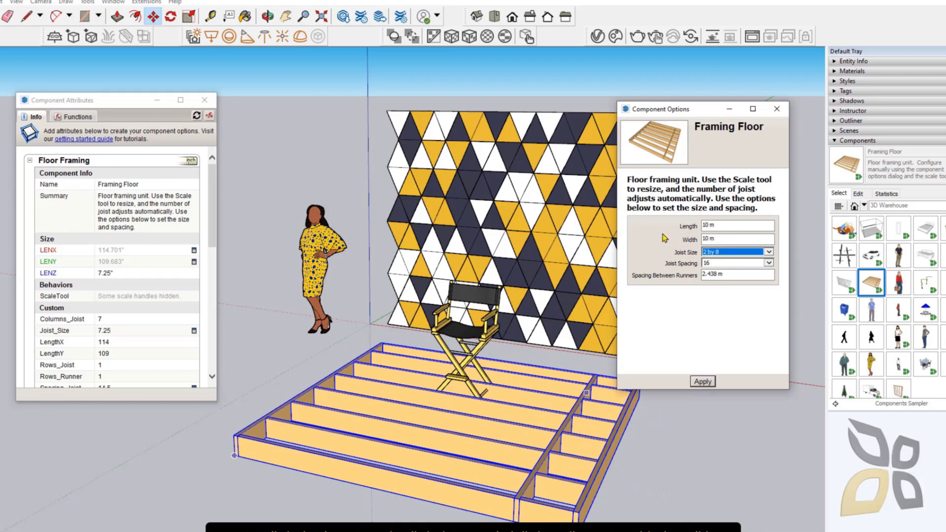
# - Set the Framing Floor's Joist Size to 2 by 12, Joist Spacing to 20 and Spacing Between Runners to 4 m, apply, and deselect it
pyautogui.click(723, 253)
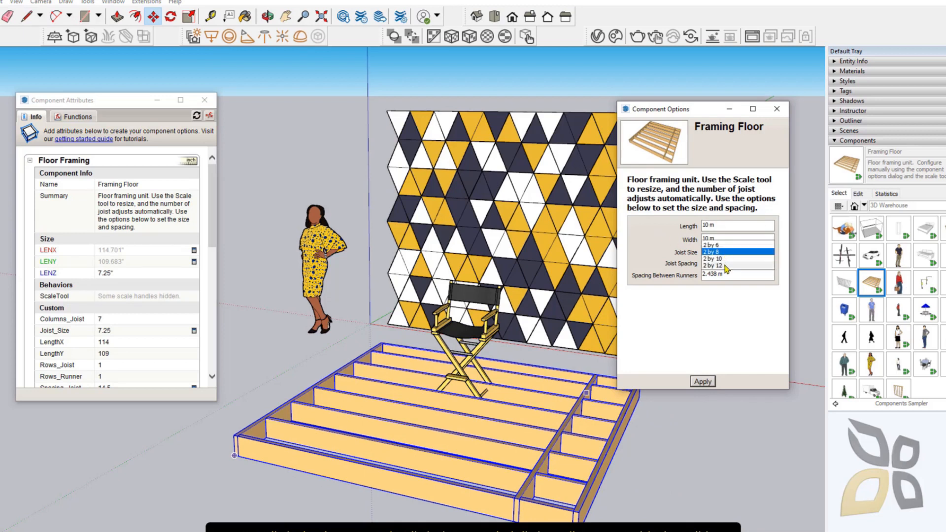
pyautogui.click(722, 269)
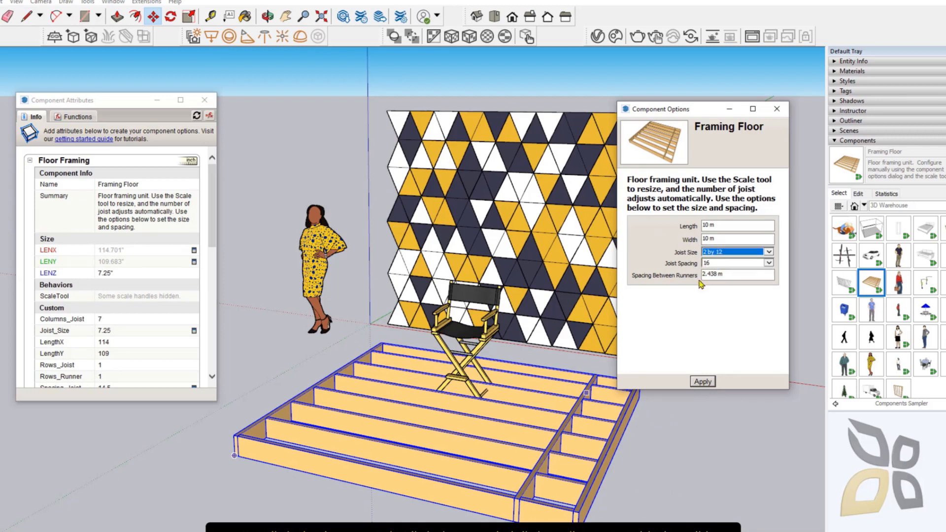
pyautogui.click(769, 263)
pyautogui.click(720, 279)
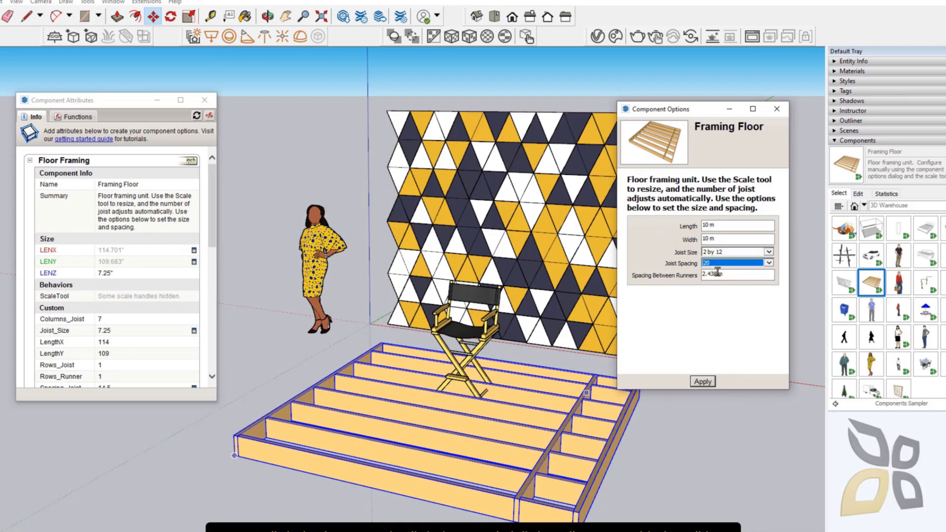
pyautogui.moveTo(720, 275); pyautogui.dragTo(680, 283)
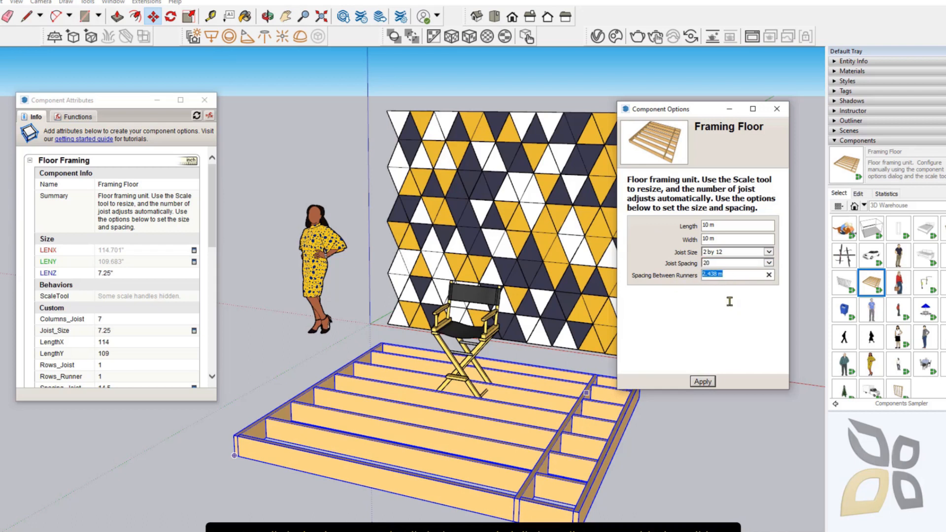
pyautogui.write('4 m')
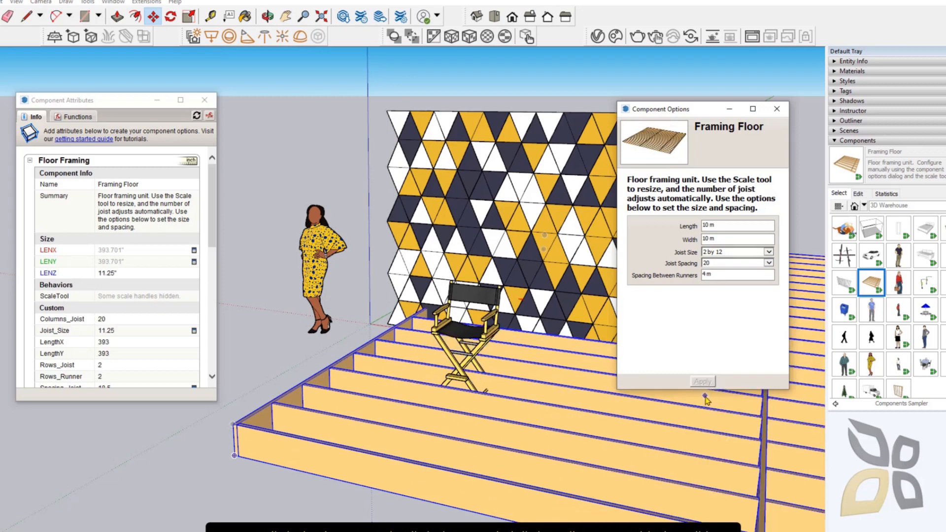
pyautogui.scroll(-8, 289, 412)
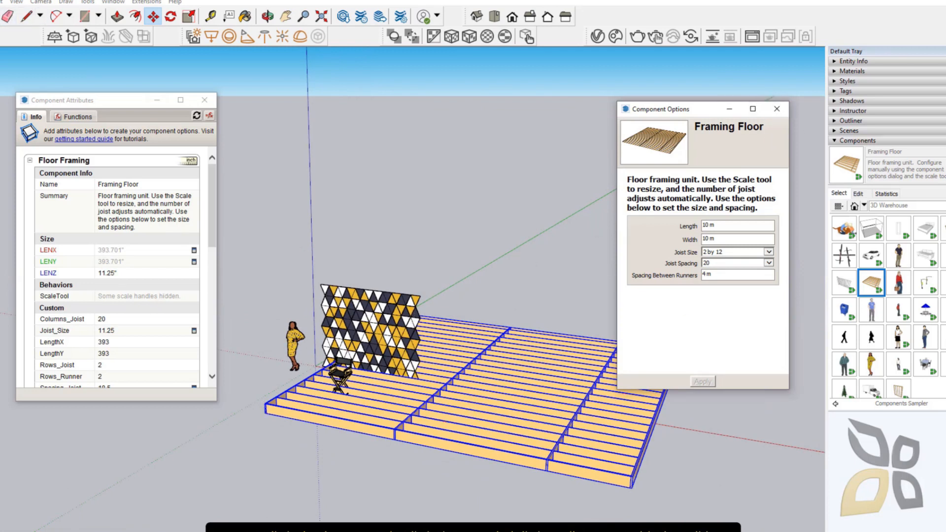
pyautogui.click(0, 18)
pyautogui.scroll(1, 194, 432)
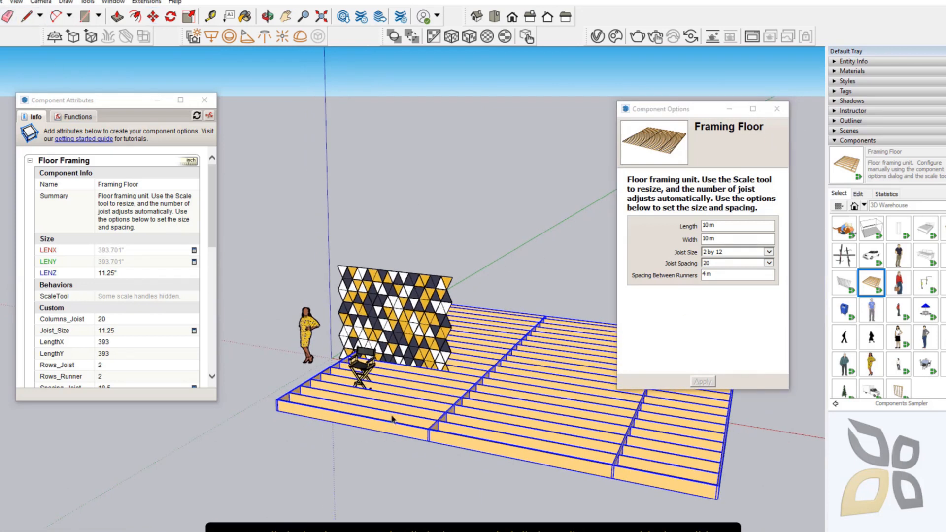
pyautogui.moveTo(486, 439)
pyautogui.mouseDown(button='middle')
pyautogui.moveTo(464, 434)
pyautogui.moveTo(469, 391)
pyautogui.moveTo(440, 435)
pyautogui.mouseUp(button='middle')
pyautogui.click(573, 219)
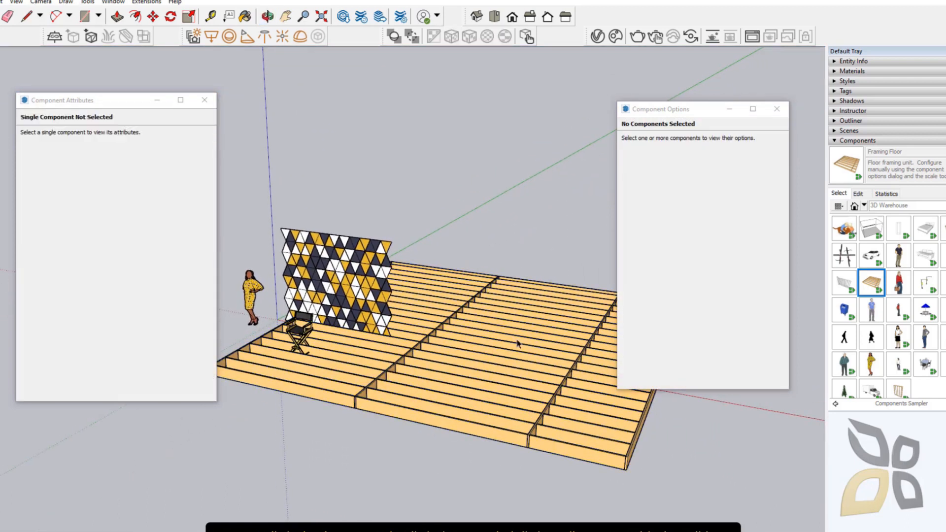
# - Delete the Framing Floor component from the model and bring the director's chair back into close view
pyautogui.click(518, 343)
pyautogui.press('Delete')
pyautogui.scroll(6, 308, 348)
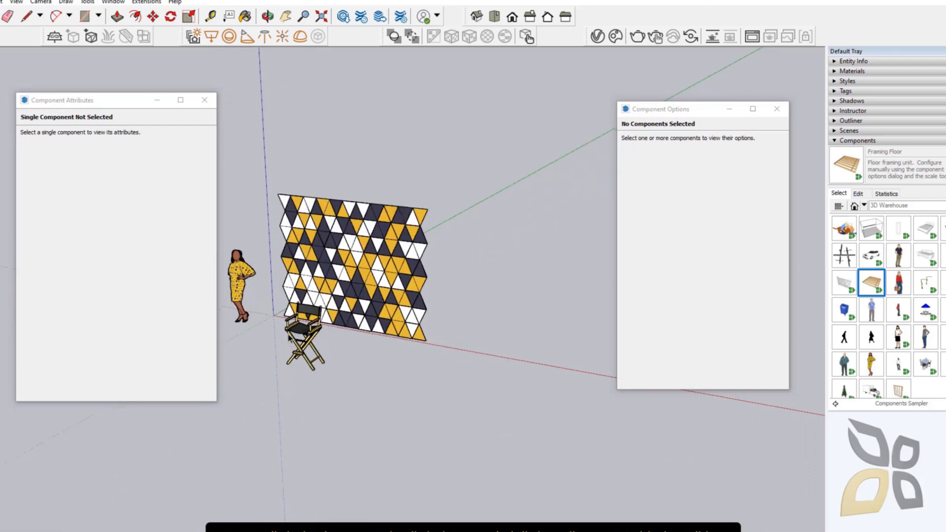
pyautogui.keyDown('shift'); pyautogui.moveTo(292, 340); pyautogui.dragTo(448, 345, button='middle'); pyautogui.keyUp('shift')
pyautogui.scroll(3, 413, 330)
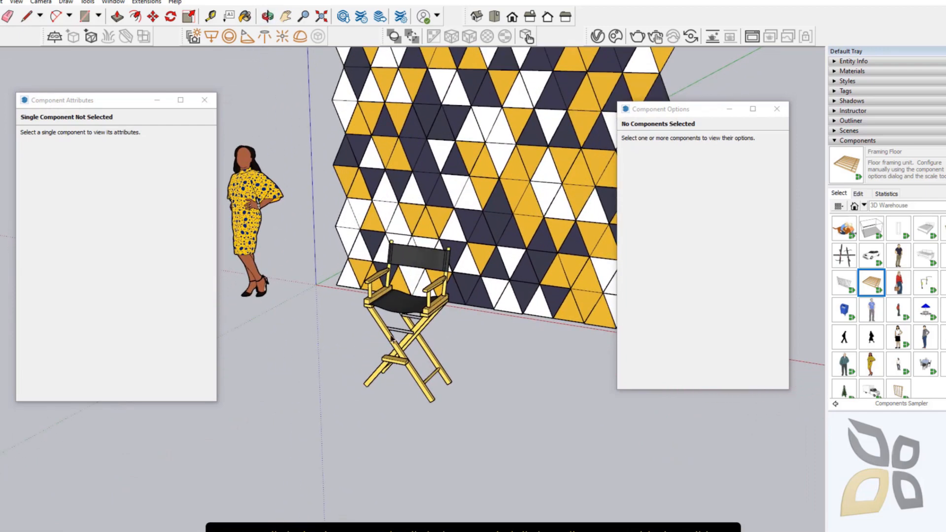
# - Select the director's chair and examine its main section in Component Attributes by collapsing and re-expanding it
pyautogui.click(413, 327)
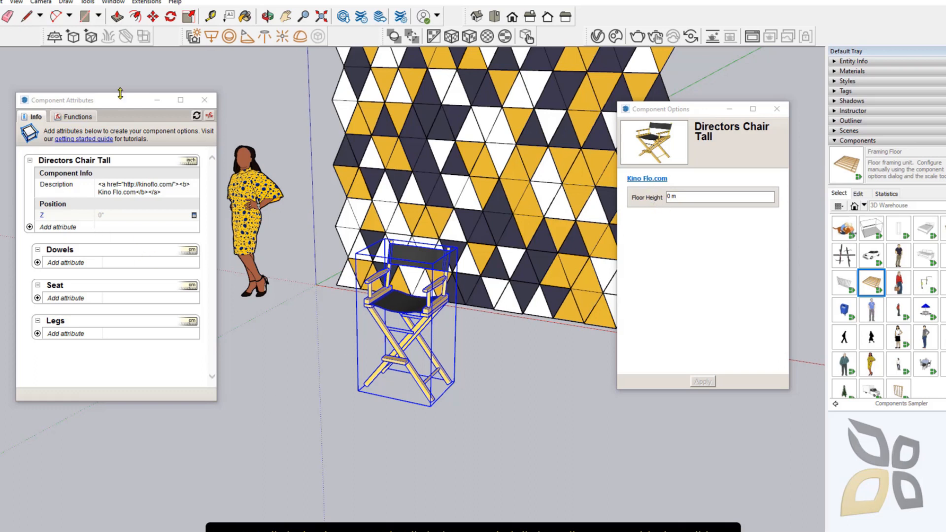
pyautogui.moveTo(120, 99); pyautogui.dragTo(131, 98)
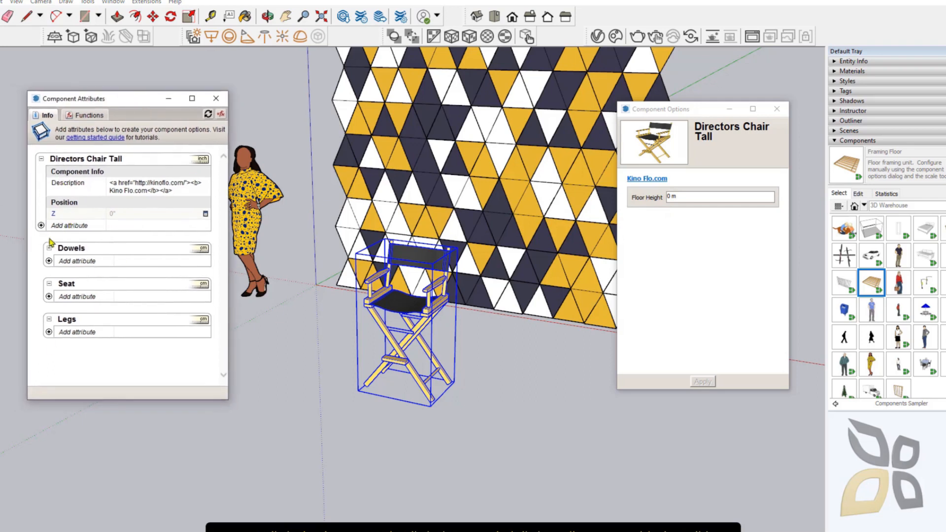
pyautogui.click(42, 159)
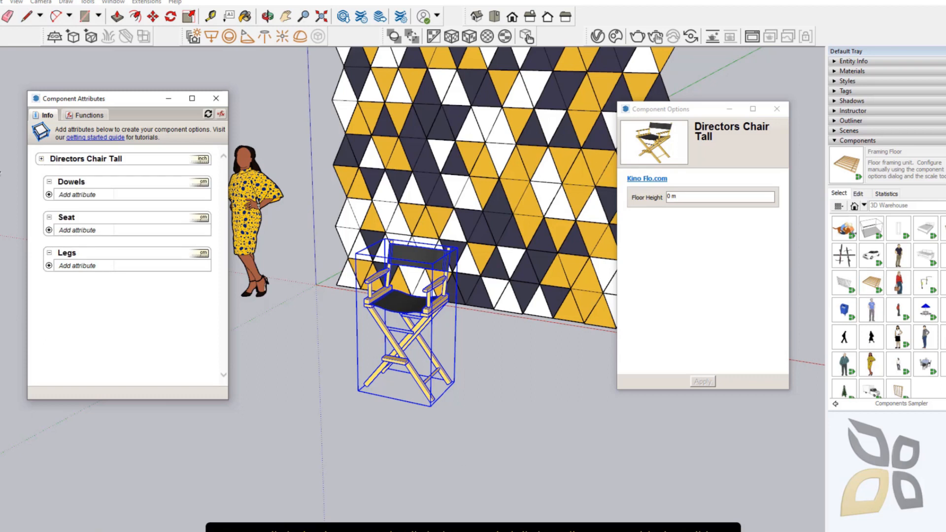
pyautogui.click(41, 159)
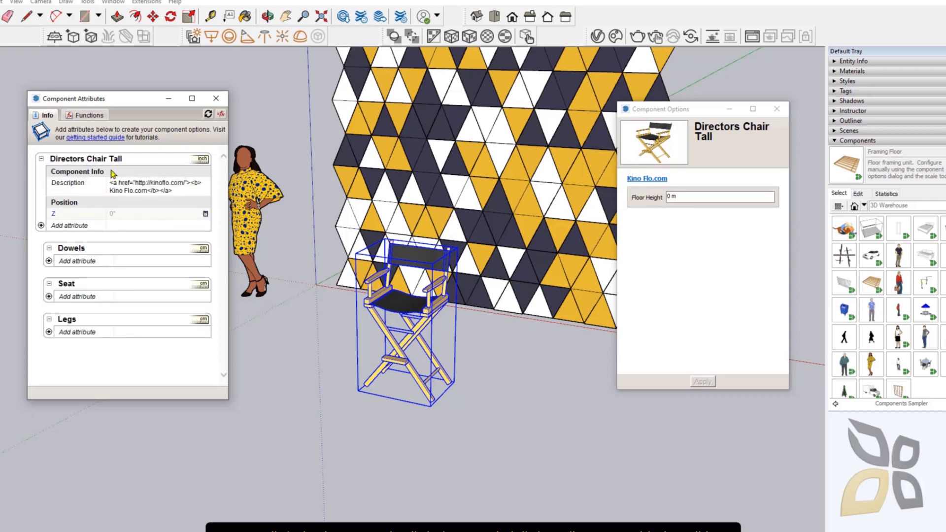
# - Add the RotZ rotation attribute to the Directors Chair Tall component
pyautogui.click(68, 226)
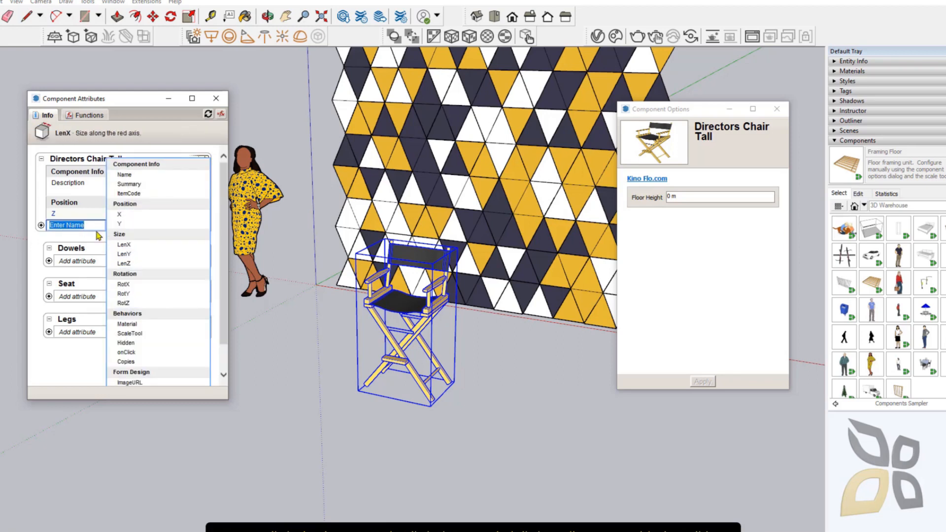
pyautogui.click(125, 303)
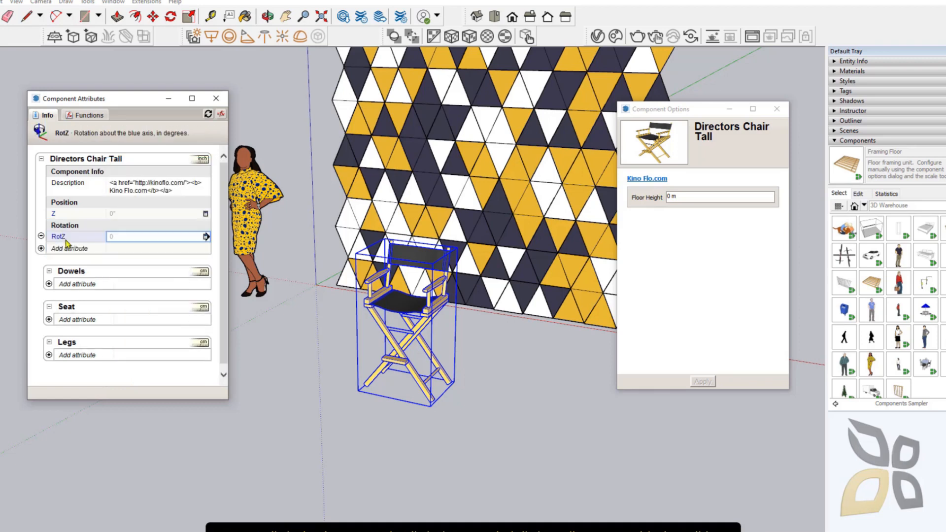
pyautogui.click(123, 237)
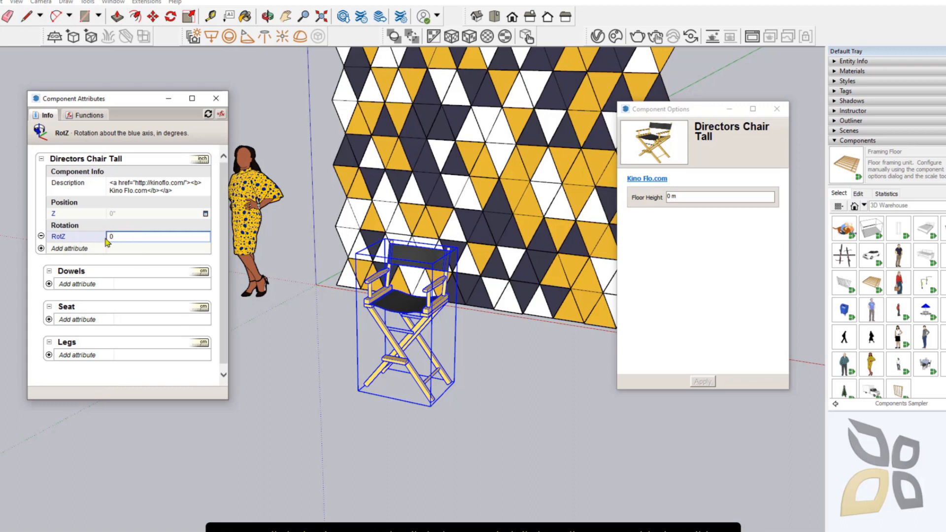
pyautogui.click(78, 241)
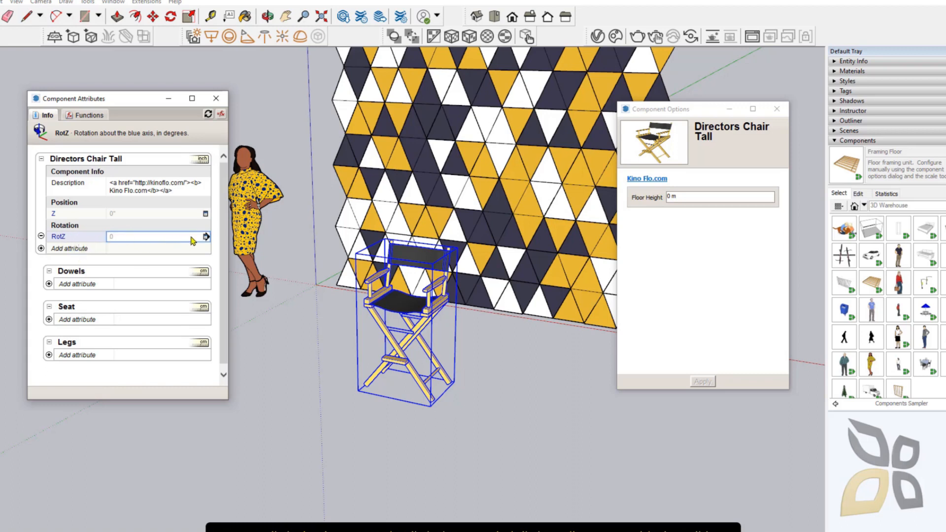
# - Set the RotZ attribute's display rule to "Users can select from a list"
pyautogui.click(206, 237)
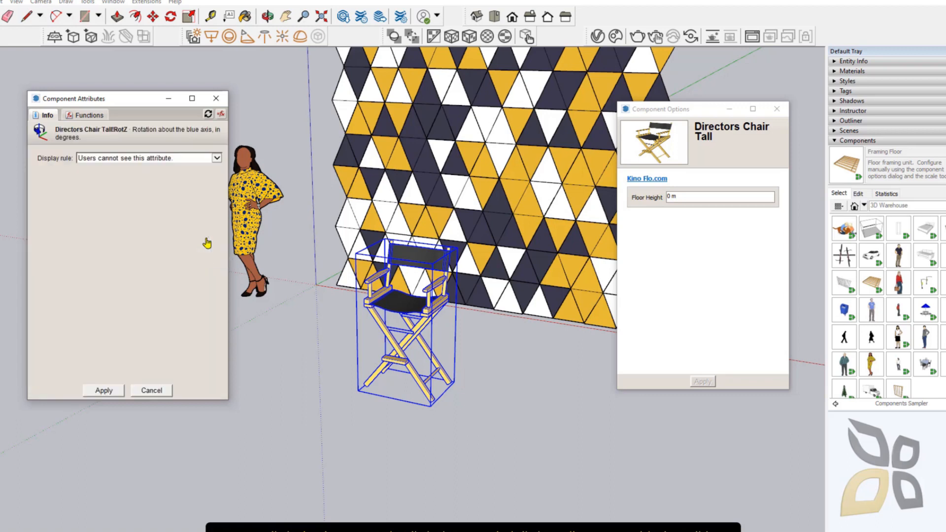
pyautogui.click(93, 159)
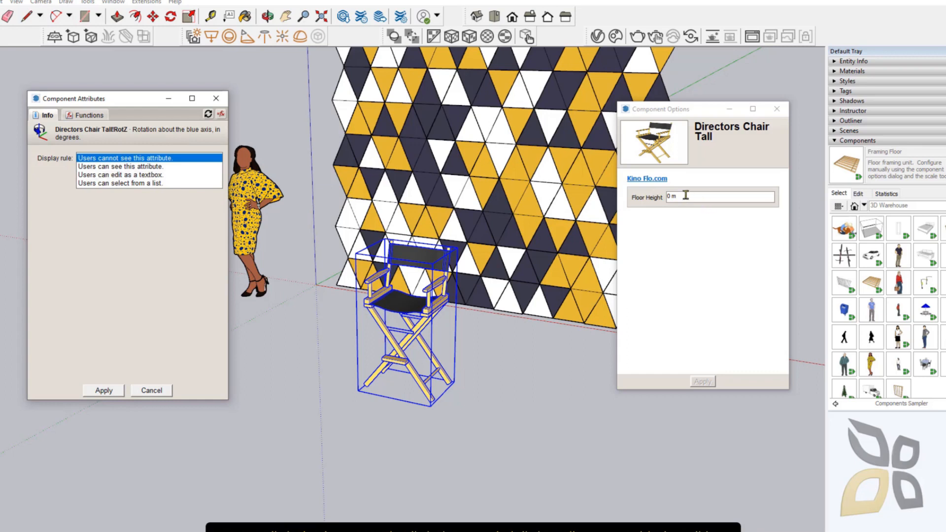
pyautogui.click(110, 183)
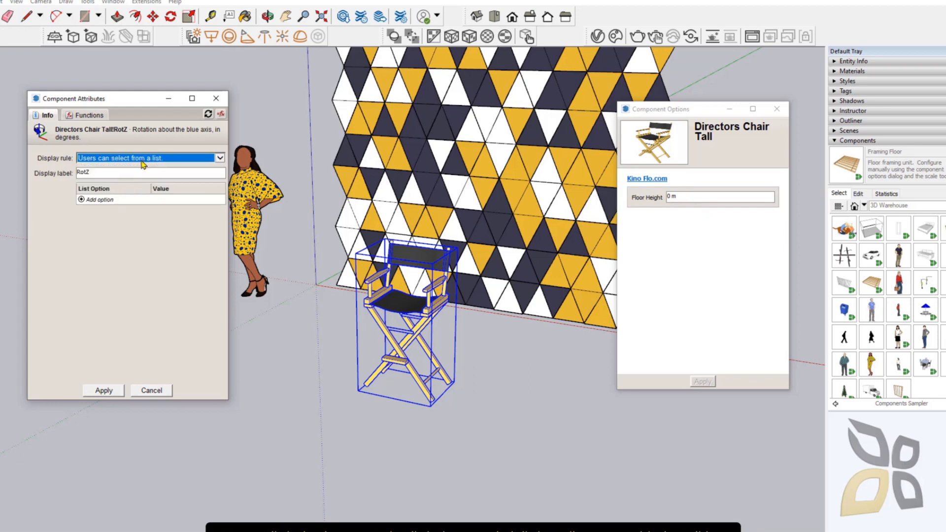
# - Add list options 0 and 45 to the RotZ attribute, with values 0 and 45
pyautogui.click(81, 202)
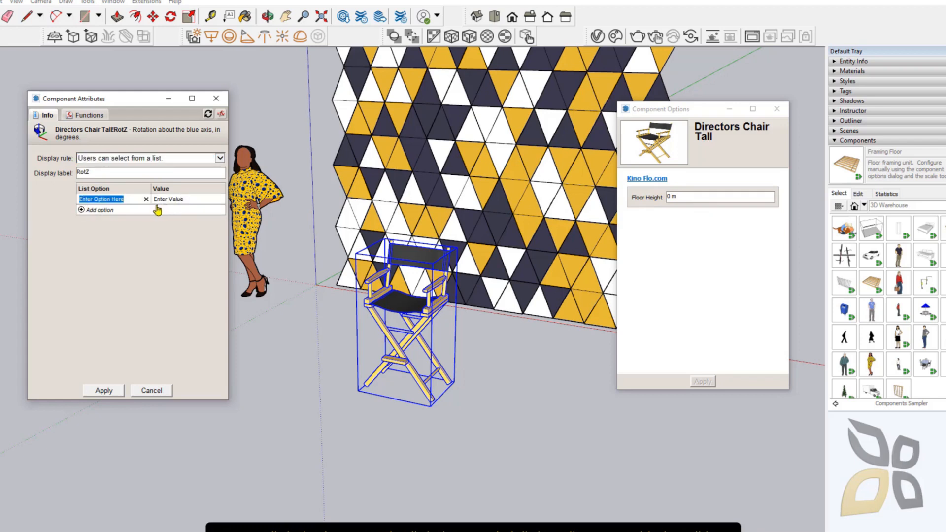
pyautogui.write('0')
pyautogui.press('Tab')
pyautogui.write('0')
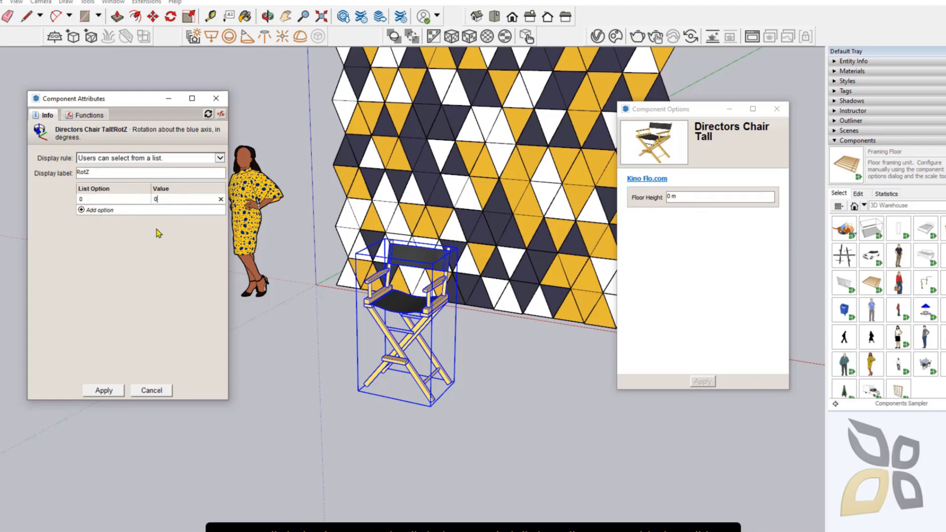
pyautogui.click(80, 211)
pyautogui.write('45')
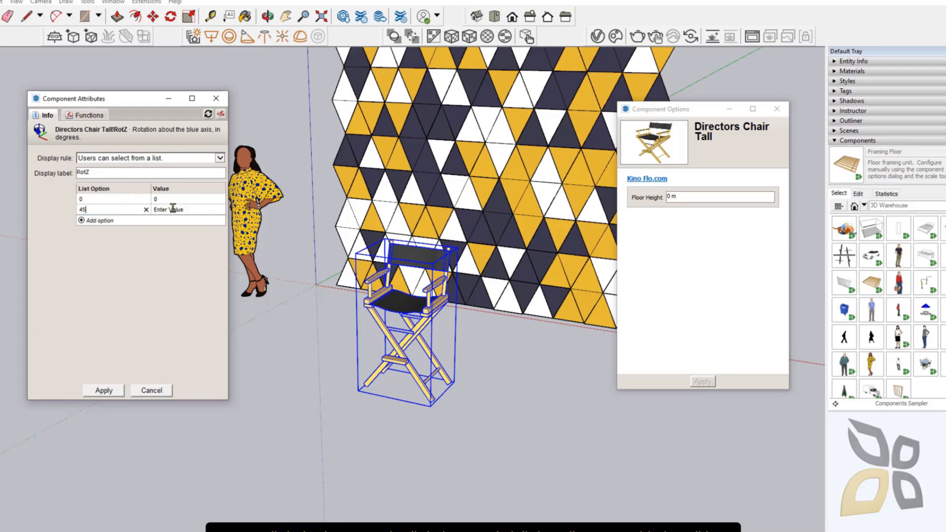
pyautogui.click(178, 210)
pyautogui.write('45')
# - Add list options 90 and 180 to the chair's RotZ attribute, with values 90 and 180, and apply the attribute settings
pyautogui.click(86, 220)
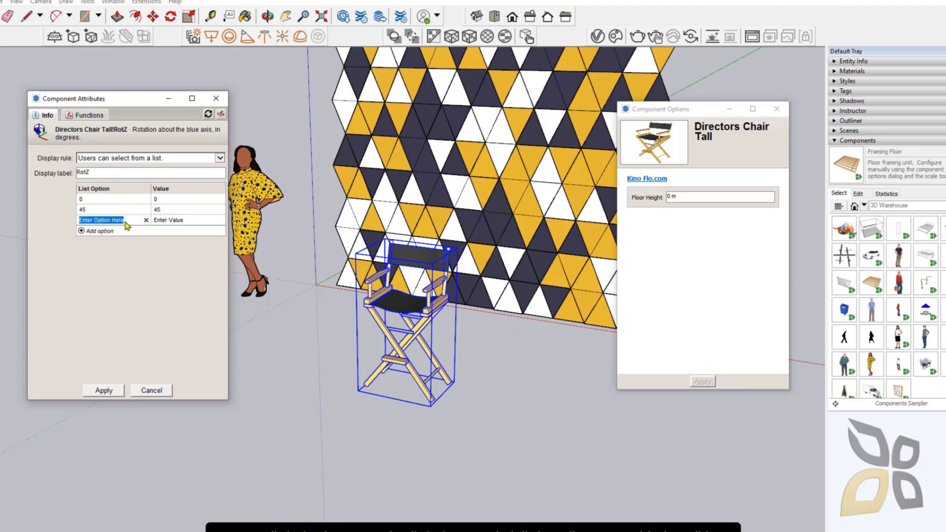
pyautogui.write('90')
pyautogui.click(171, 221)
pyautogui.write('90')
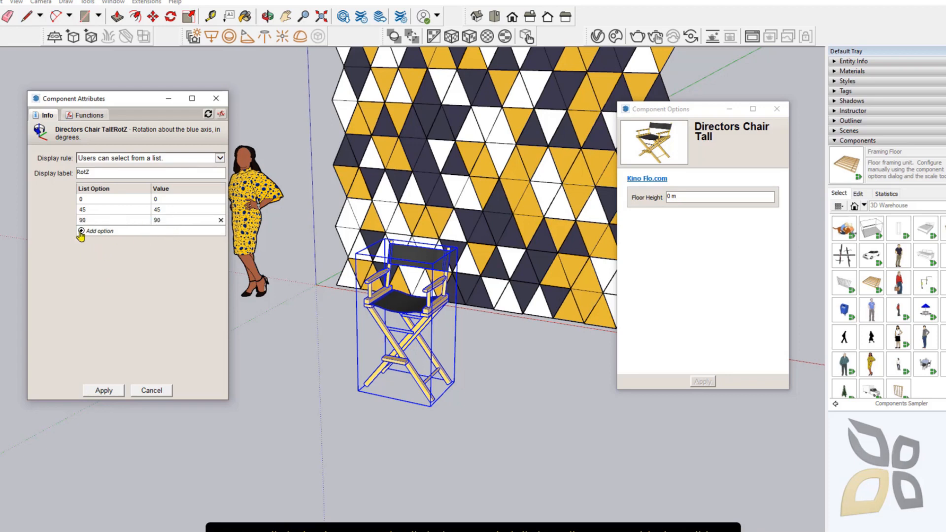
pyautogui.click(81, 232)
pyautogui.write('18')
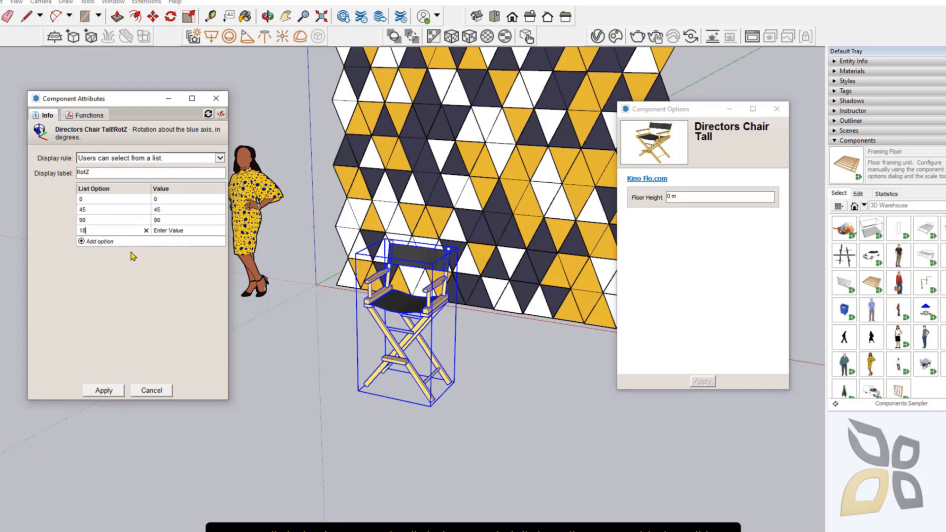
pyautogui.write('0')
pyautogui.click(183, 231)
pyautogui.press('Return')
pyautogui.click(102, 390)
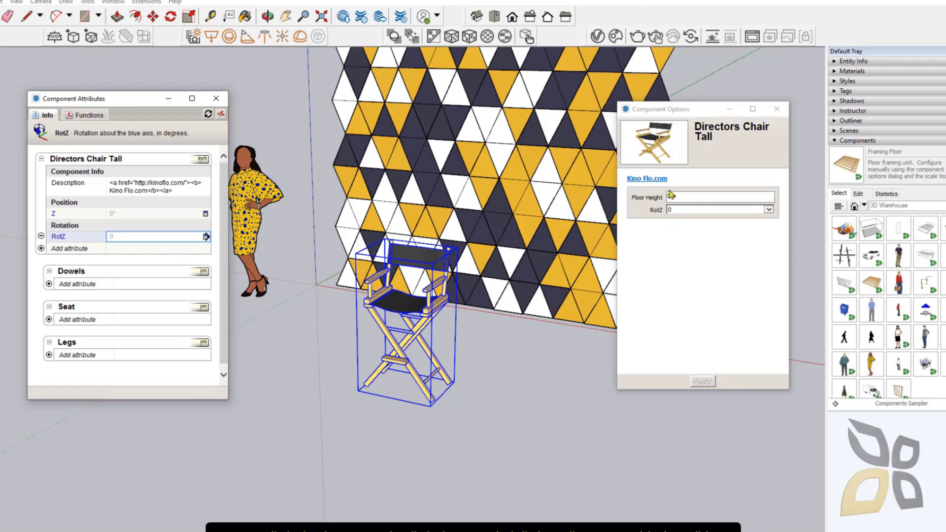
# - Test the director's chair rotation by applying 90 and 180 to its RotZ component option
pyautogui.moveTo(691, 114); pyautogui.dragTo(687, 109)
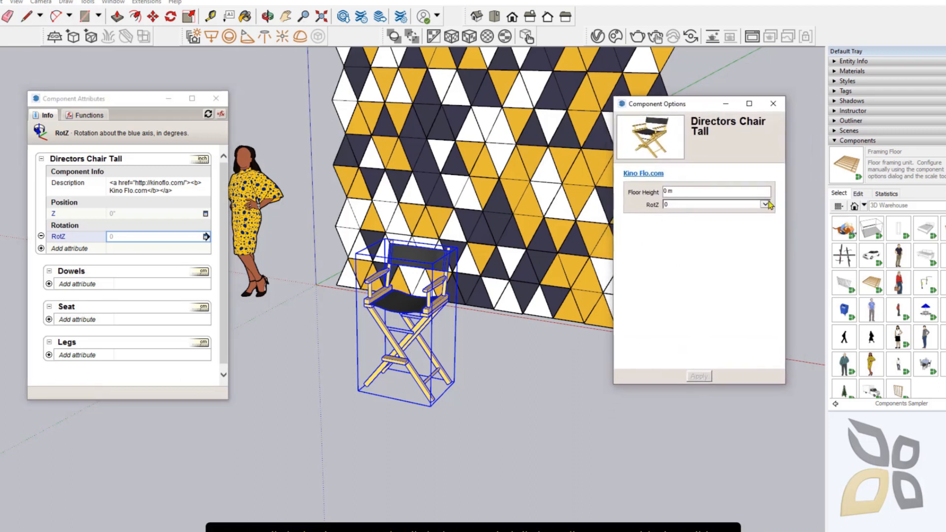
pyautogui.click(763, 205)
pyautogui.click(684, 215)
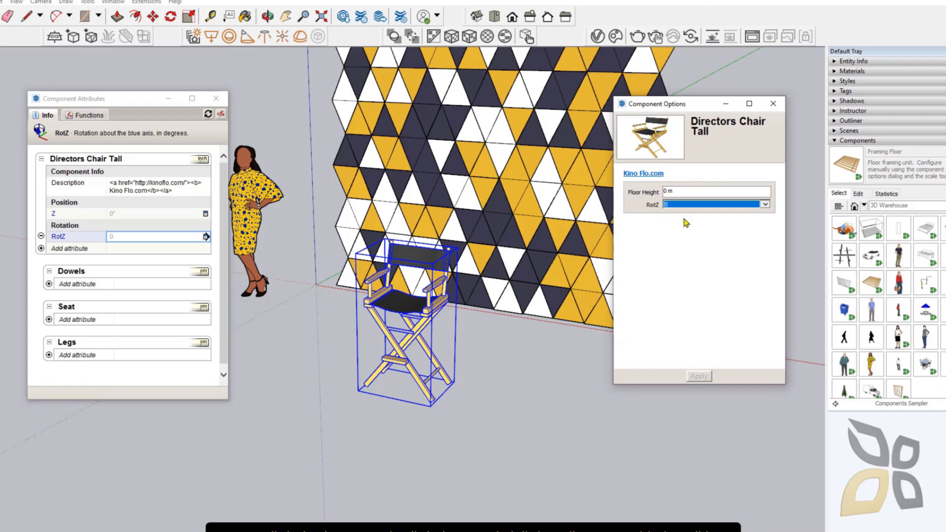
pyautogui.click(700, 377)
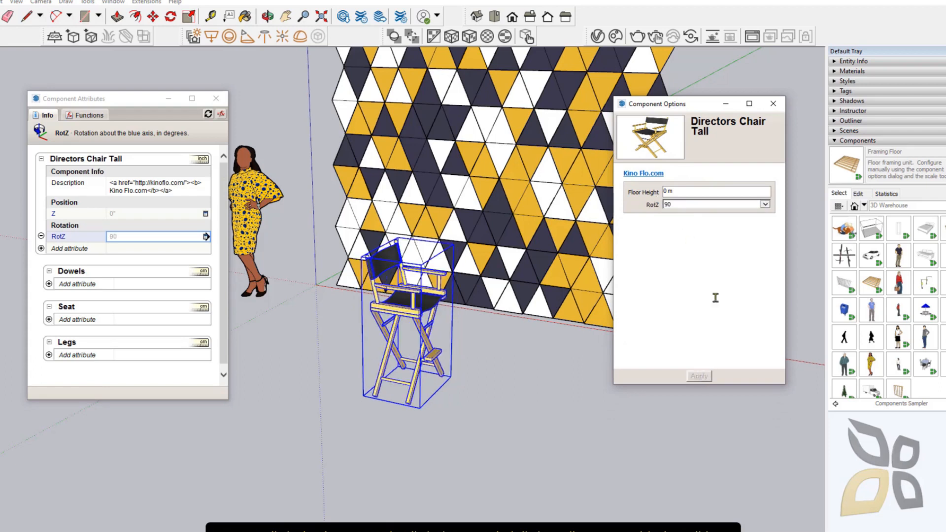
pyautogui.click(764, 204)
pyautogui.click(680, 222)
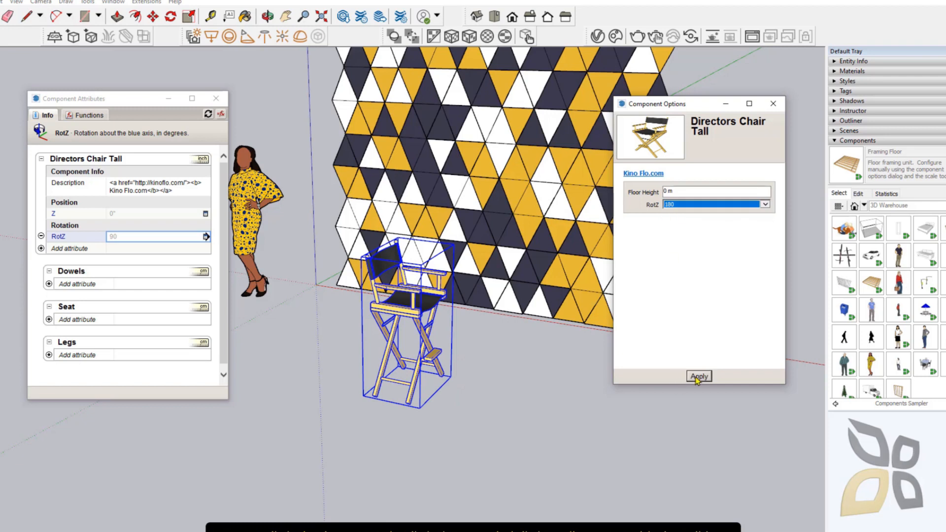
pyautogui.click(699, 377)
# - Return the director's chair to 0 in its RotZ component option and apply the change
pyautogui.click(764, 205)
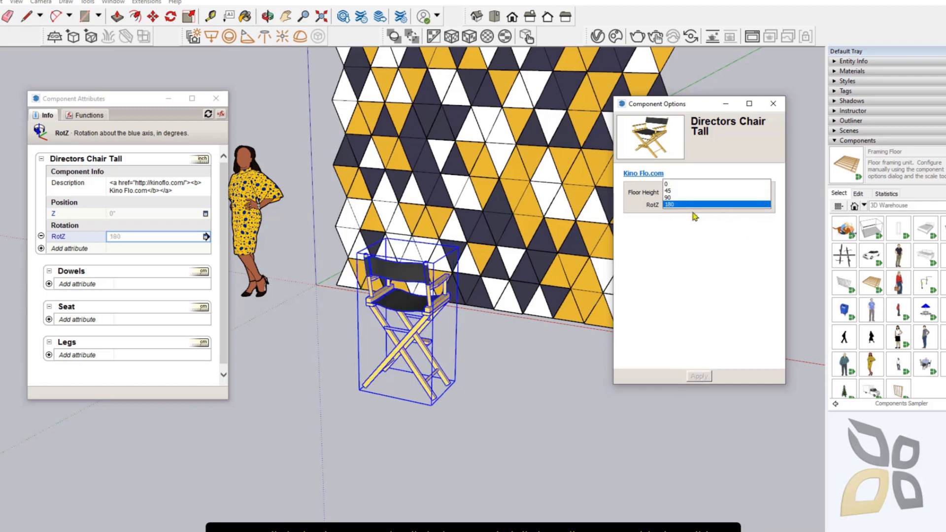
pyautogui.click(670, 185)
pyautogui.click(694, 377)
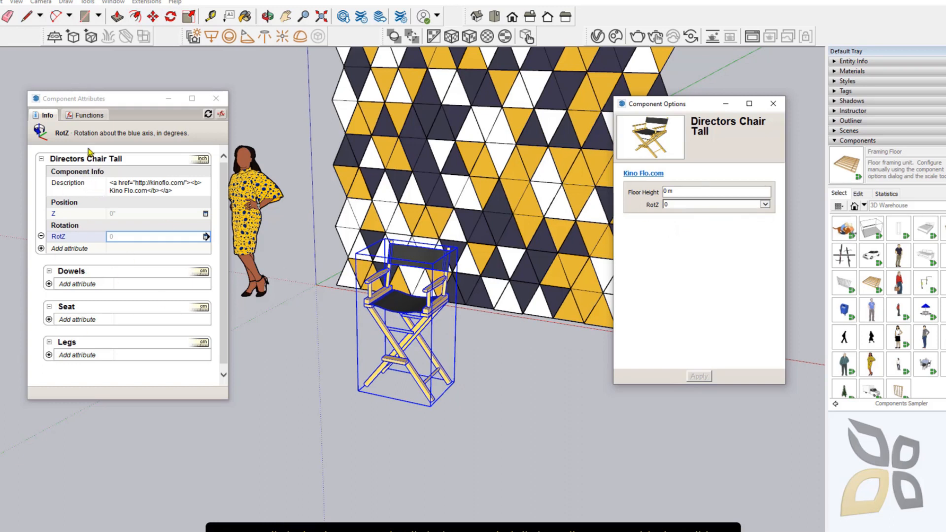
# - Deselect the chair and draw a freehand rectangle on the ground in front of the patterned wall, beside the chair
pyautogui.click(112, 113)
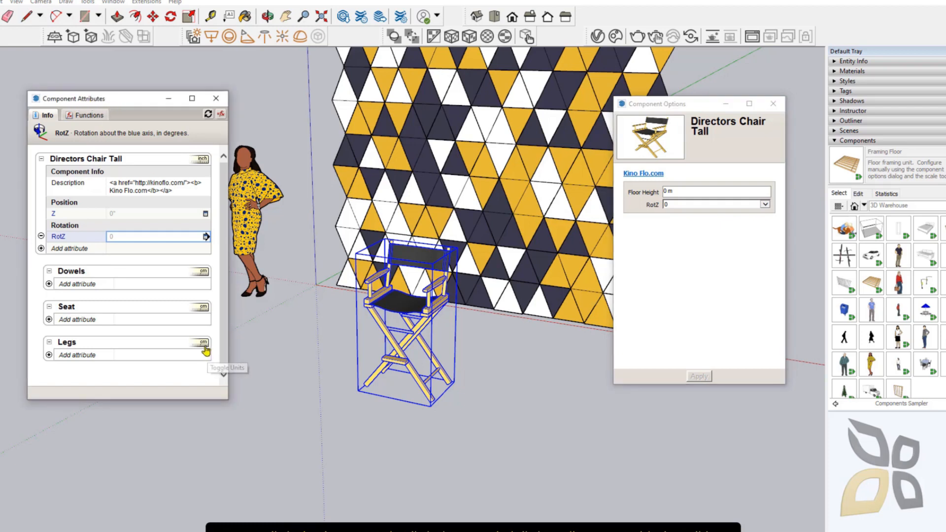
pyautogui.click(267, 438)
pyautogui.scroll(-4, 254, 370)
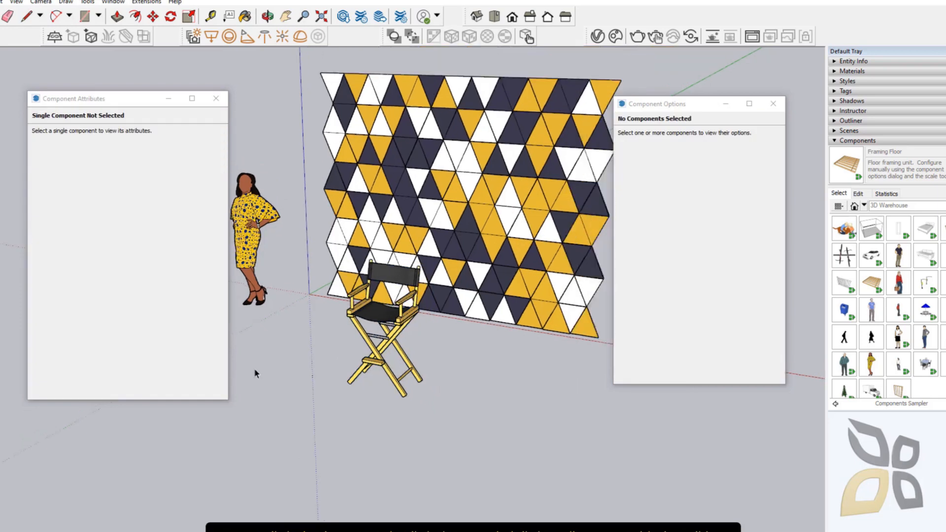
pyautogui.click(89, 17)
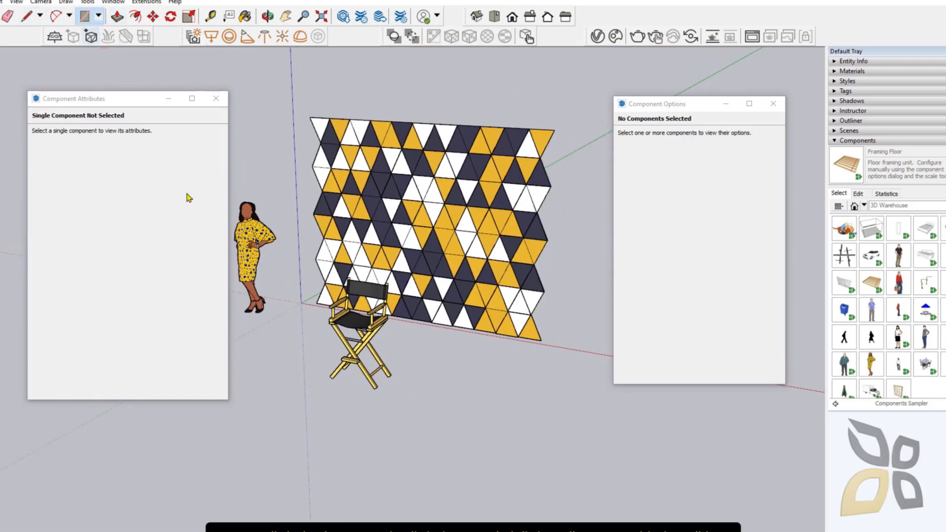
pyautogui.click(463, 387)
pyautogui.click(540, 445)
# - Push/Pull the ground rectangle upward into a low solid box
pyautogui.click(117, 17)
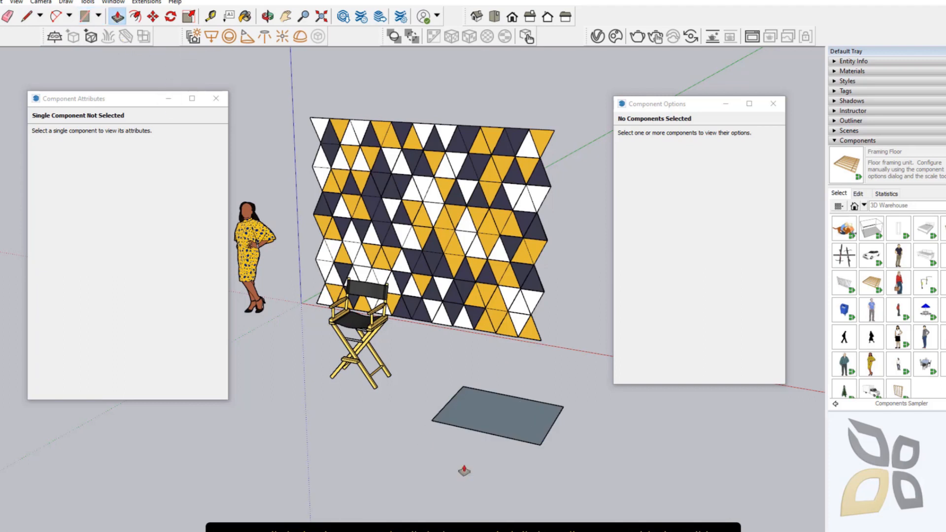
pyautogui.click(477, 405)
pyautogui.click(482, 364)
pyautogui.click(1, 16)
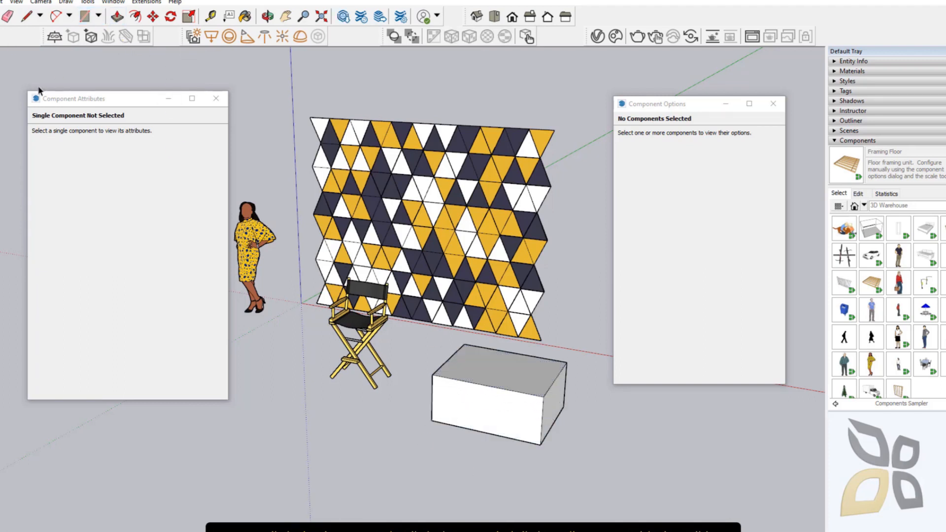
# - Select the whole box and make it a component with the default settings, replacing the selection with the component
pyautogui.moveTo(532, 443); pyautogui.dragTo(393, 376, button='middle')
pyautogui.moveTo(385, 333); pyautogui.dragTo(565, 508)
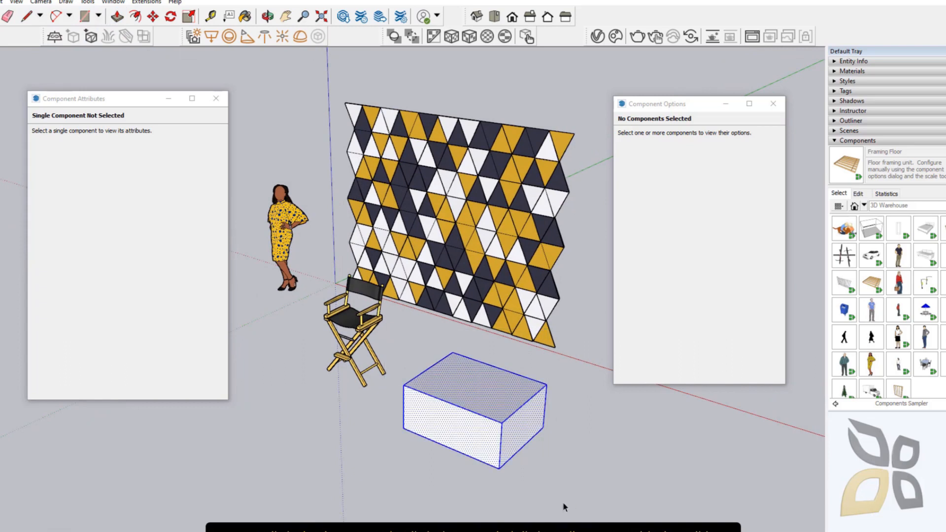
pyautogui.click(7, 3)
pyautogui.click(32, 204)
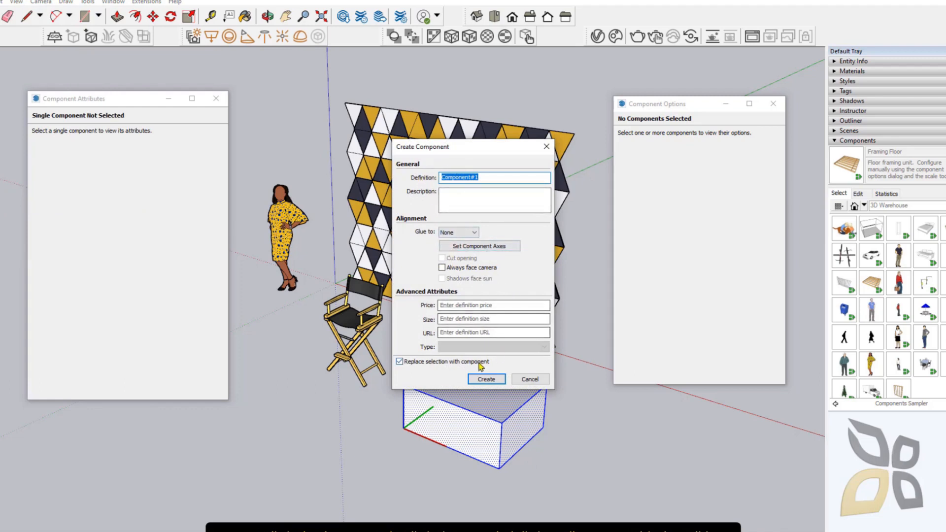
pyautogui.click(486, 379)
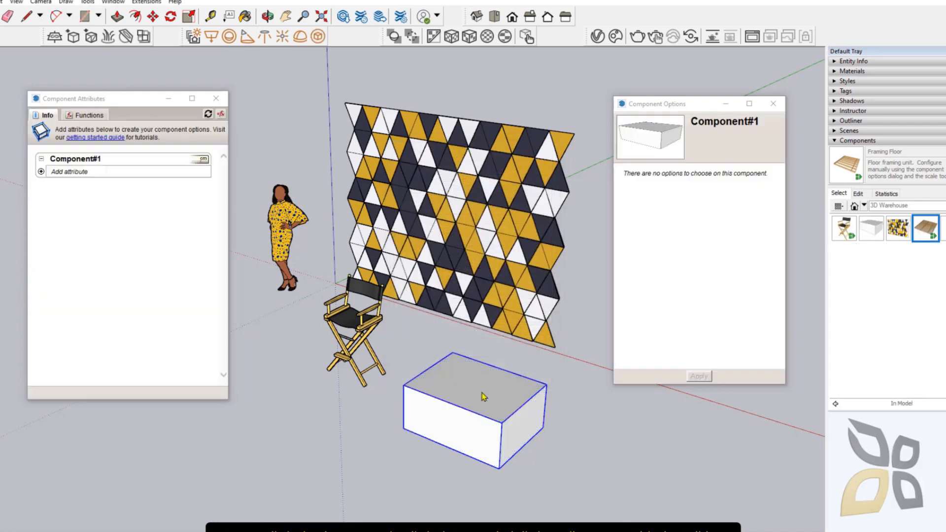
# - Select the patterned Feature Wall component and add the RotZ rotation attribute to it
pyautogui.click(561, 370)
pyautogui.click(493, 410)
pyautogui.click(446, 96)
pyautogui.click(436, 187)
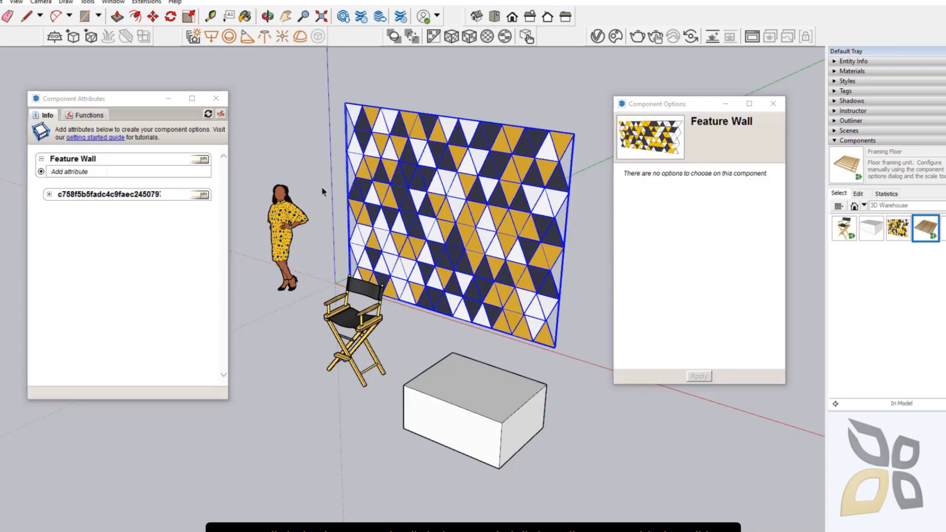
pyautogui.click(40, 171)
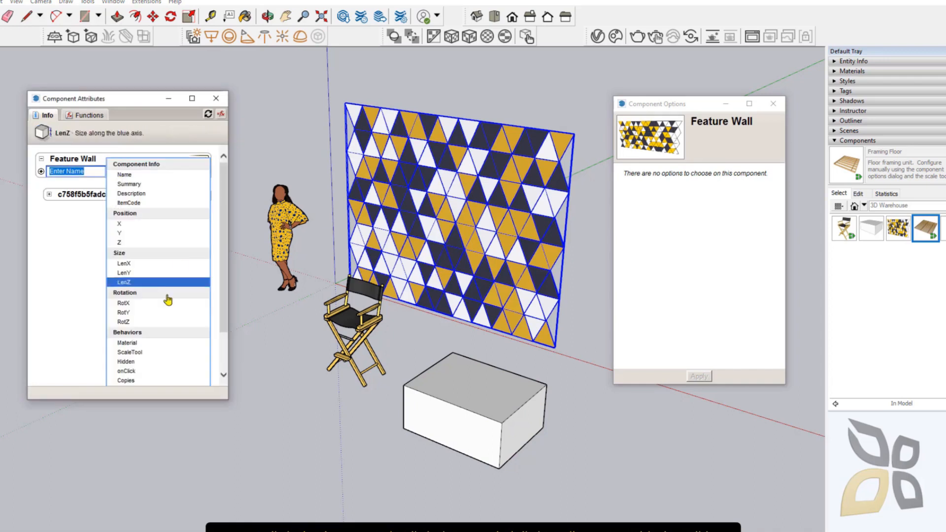
pyautogui.click(123, 322)
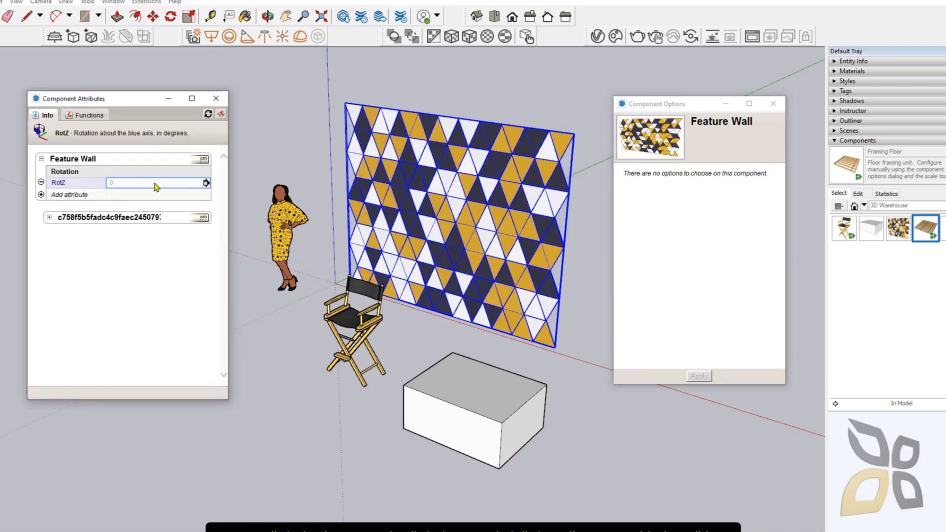
# - Set the Feature Wall's RotZ display rule to "Users can edit as a textbox" and apply it
pyautogui.click(206, 183)
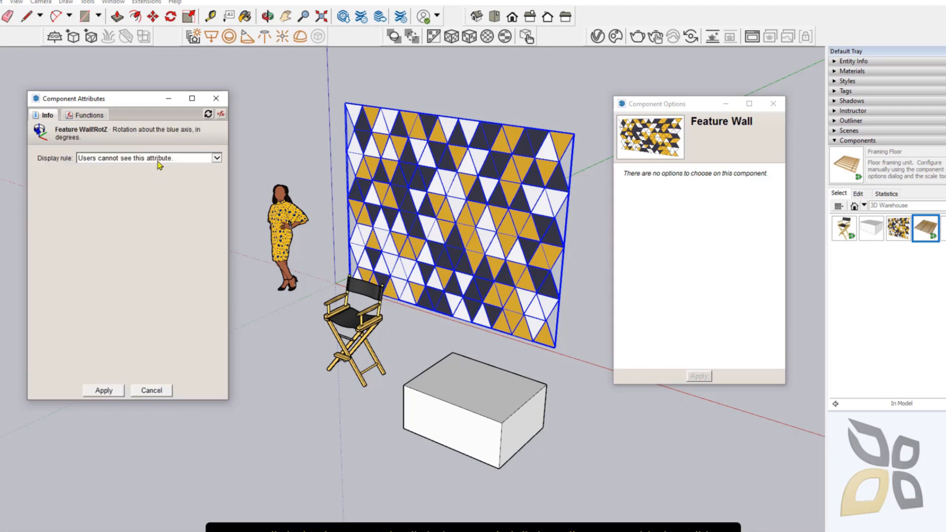
pyautogui.click(218, 158)
pyautogui.click(113, 175)
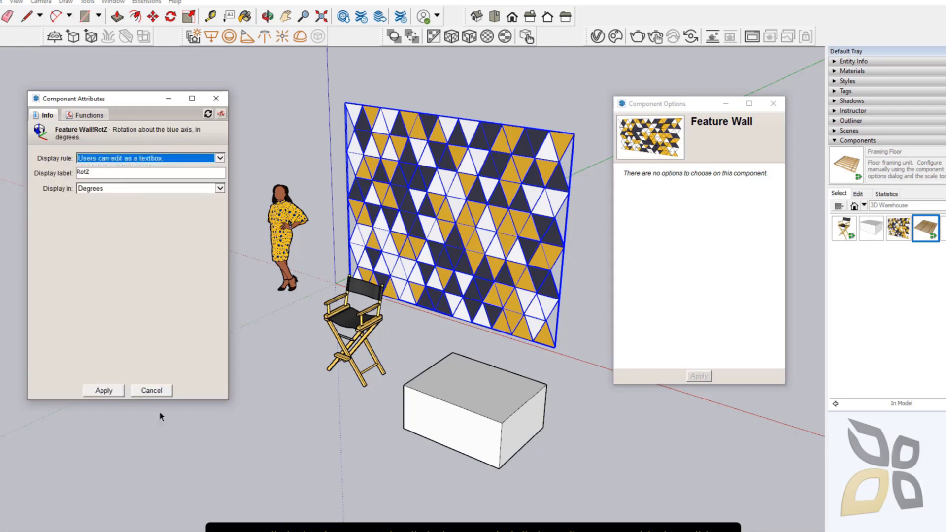
pyautogui.click(120, 394)
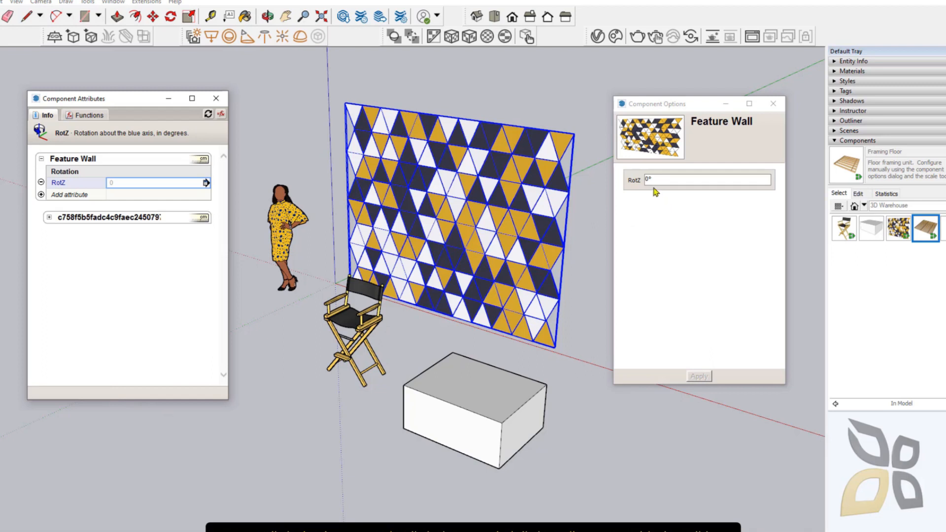
# - Select the box component and add the RotZ rotation attribute to it
pyautogui.click(478, 431)
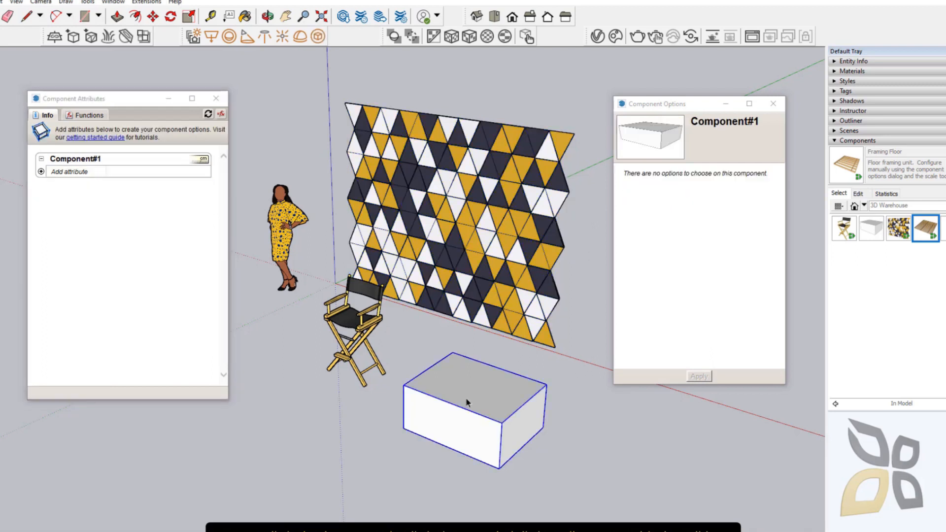
pyautogui.click(42, 172)
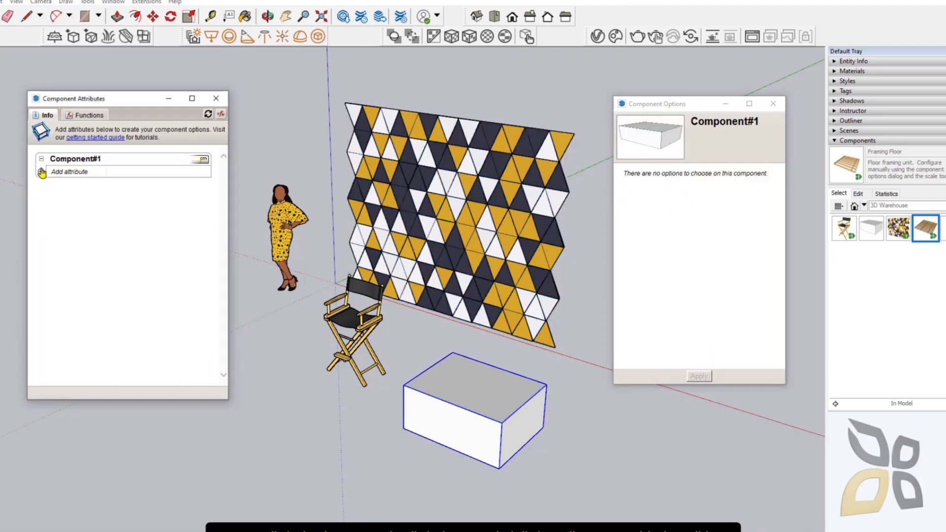
pyautogui.click(41, 172)
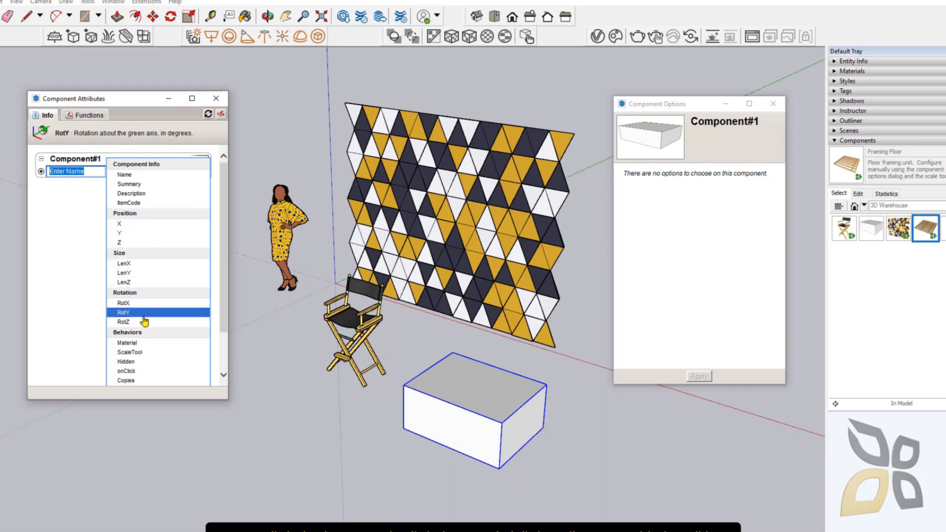
pyautogui.click(123, 322)
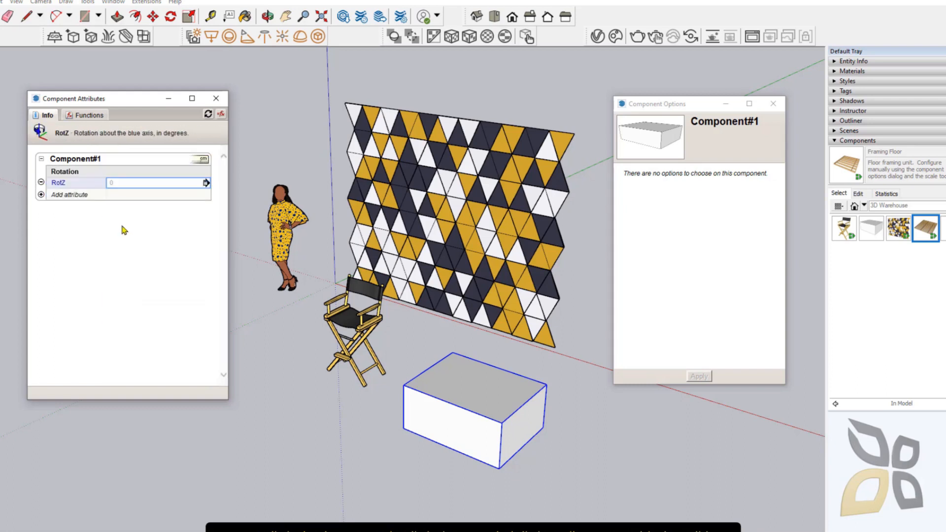
# - Set the box component's RotZ display rule to "Users can edit as a textbox" and apply it
pyautogui.click(206, 183)
pyautogui.click(93, 158)
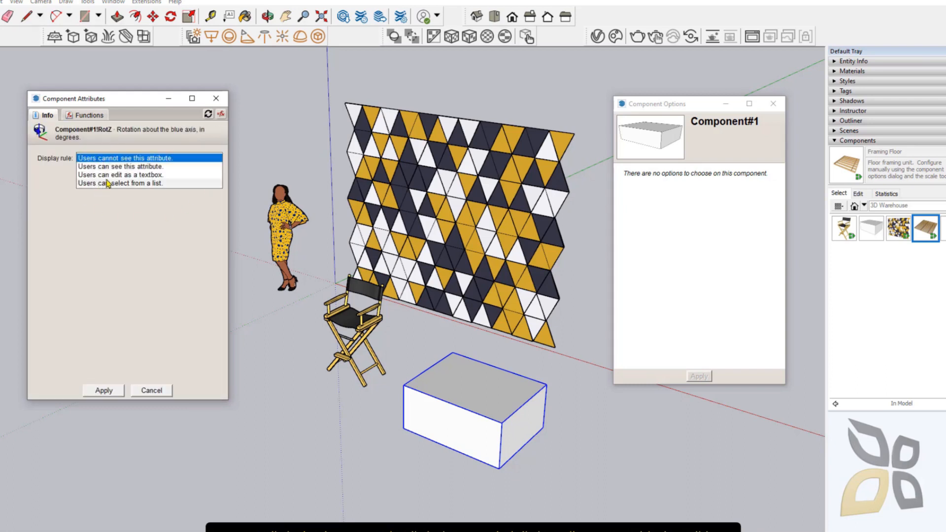
pyautogui.click(115, 175)
pyautogui.click(104, 390)
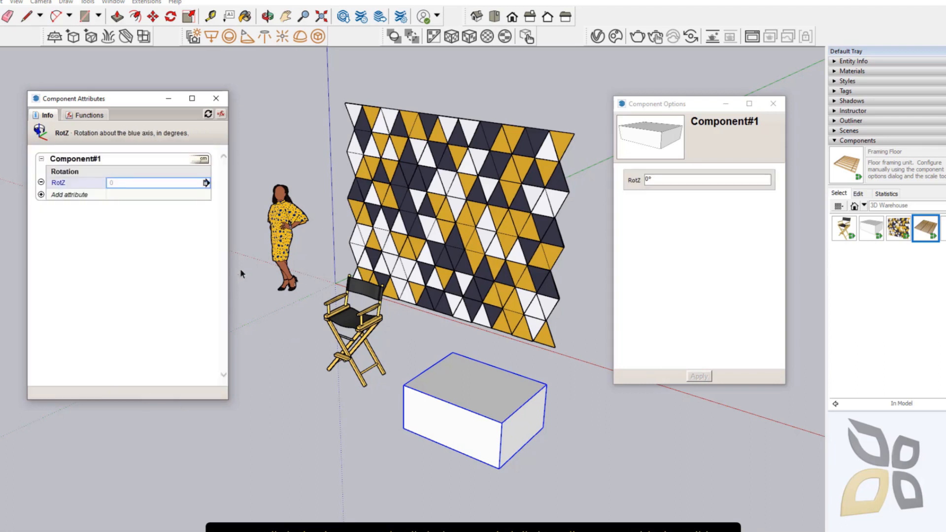
# - Close Component Attributes, then rotate the box component by setting its RotZ option to 70 degrees
pyautogui.click(216, 99)
pyautogui.click(285, 420)
pyautogui.click(523, 245)
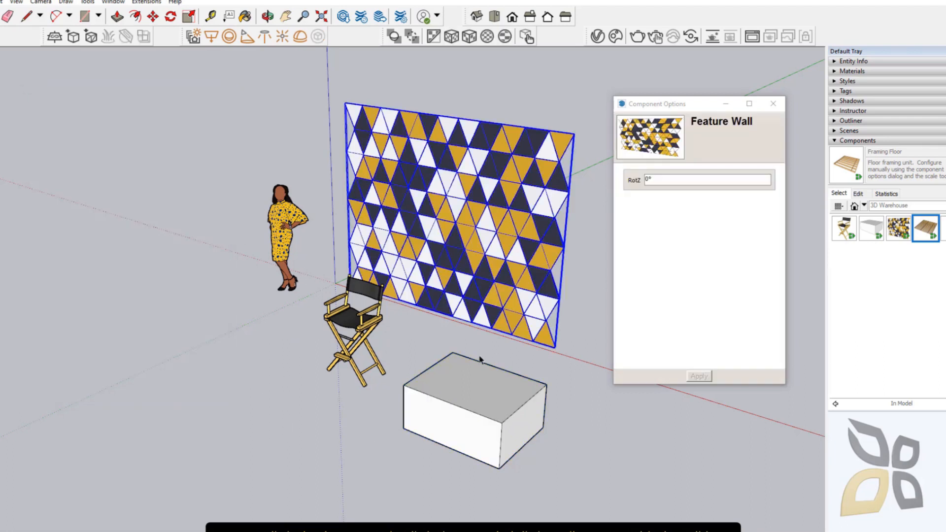
pyautogui.click(479, 376)
pyautogui.click(658, 180)
pyautogui.moveTo(672, 183); pyautogui.dragTo(617, 182)
pyautogui.write('70')
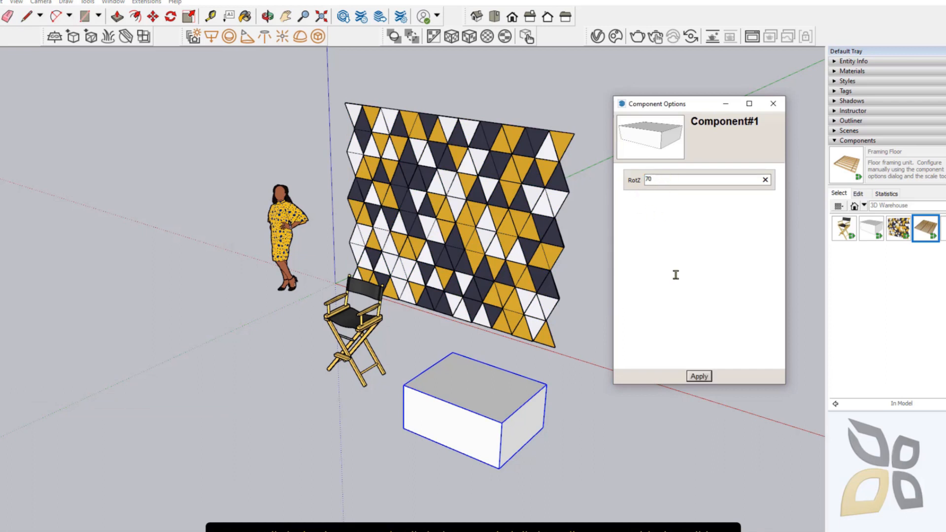
pyautogui.click(699, 376)
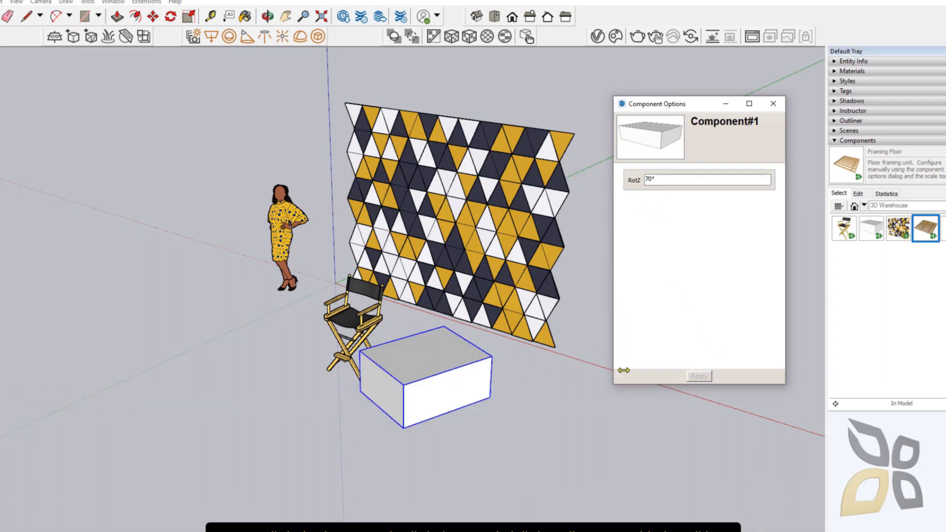
# - Rotate the Feature Wall by setting its RotZ option to 10 degrees, then clear the selection
pyautogui.click(500, 226)
pyautogui.click(671, 178)
pyautogui.moveTo(671, 179); pyautogui.dragTo(601, 180)
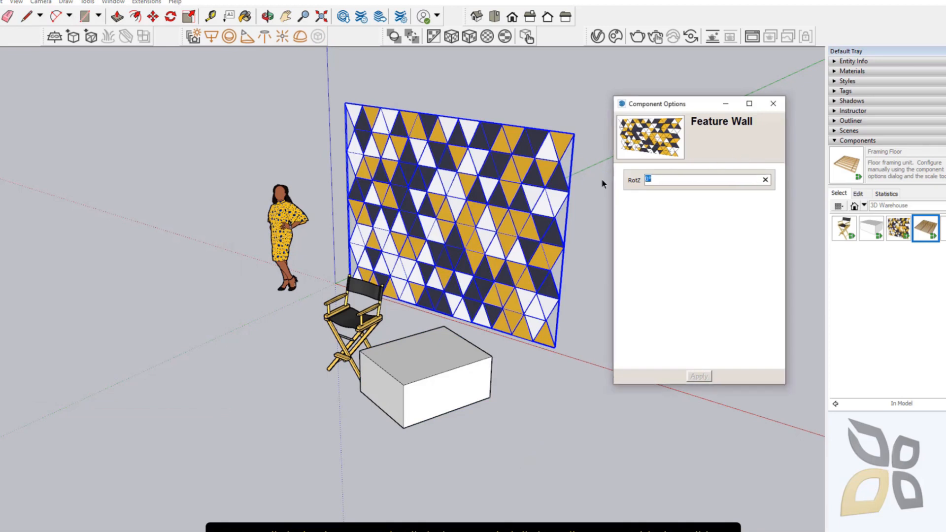
pyautogui.write('10')
pyautogui.click(700, 376)
pyautogui.click(538, 442)
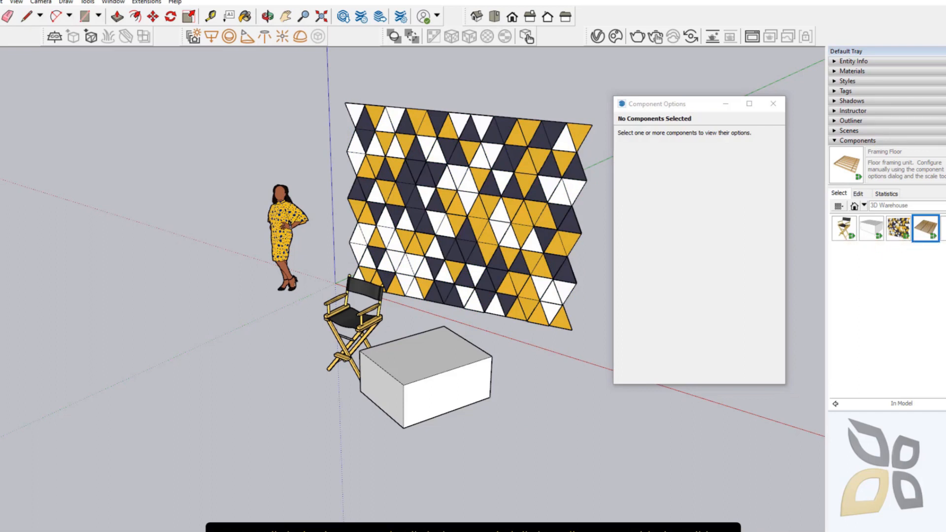
# - Move the box component by its lower front corner, away from the director's chair to the open ground on the standing woman's other side
pyautogui.click(435, 375)
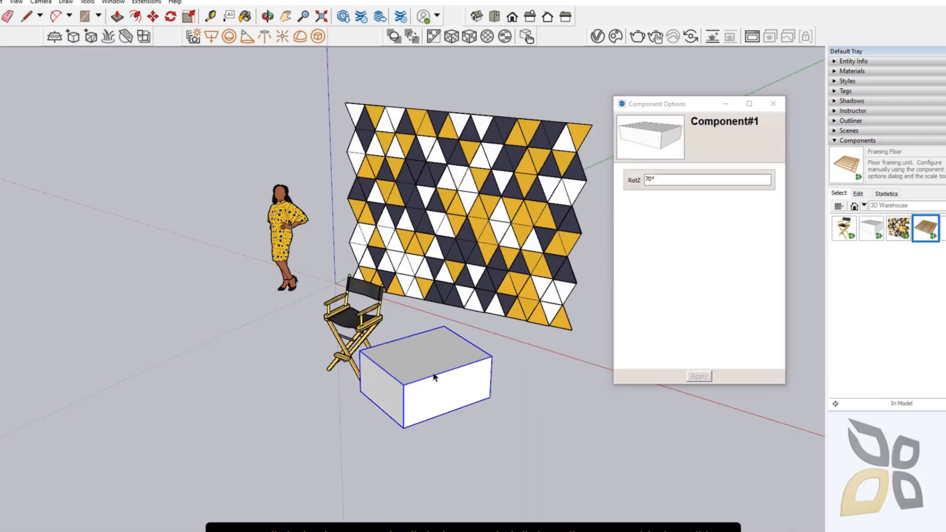
pyautogui.moveTo(421, 350); pyautogui.dragTo(422, 388)
pyautogui.click(382, 391)
pyautogui.click(153, 17)
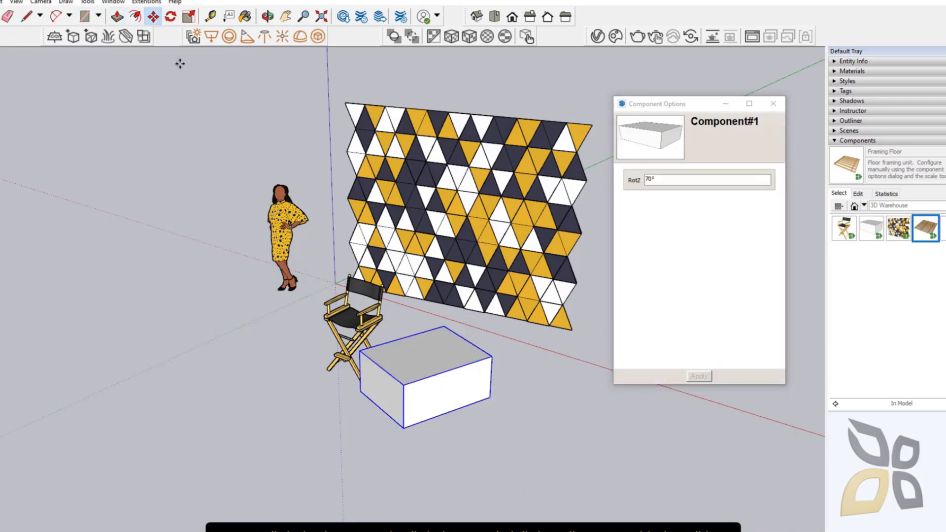
pyautogui.click(404, 428)
pyautogui.click(133, 369)
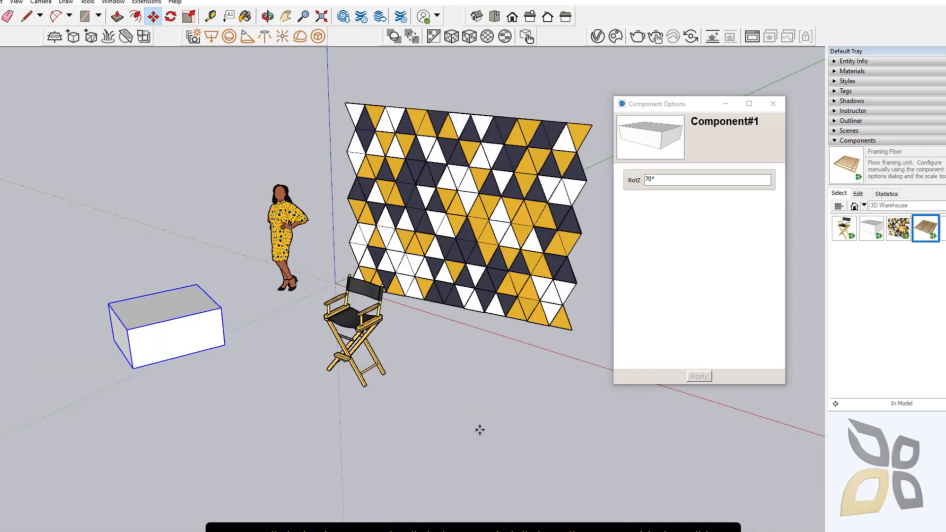
pyautogui.moveTo(655, 105); pyautogui.dragTo(660, 103)
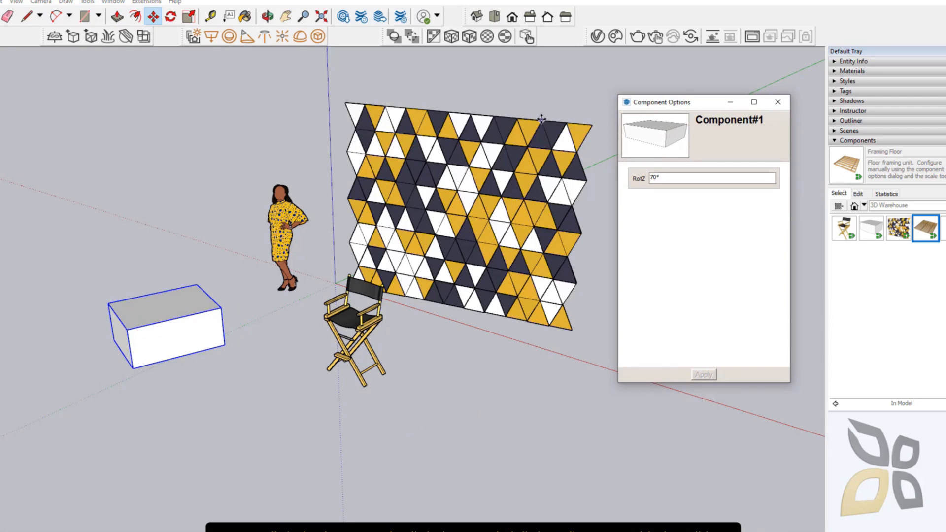
pyautogui.click(146, 2)
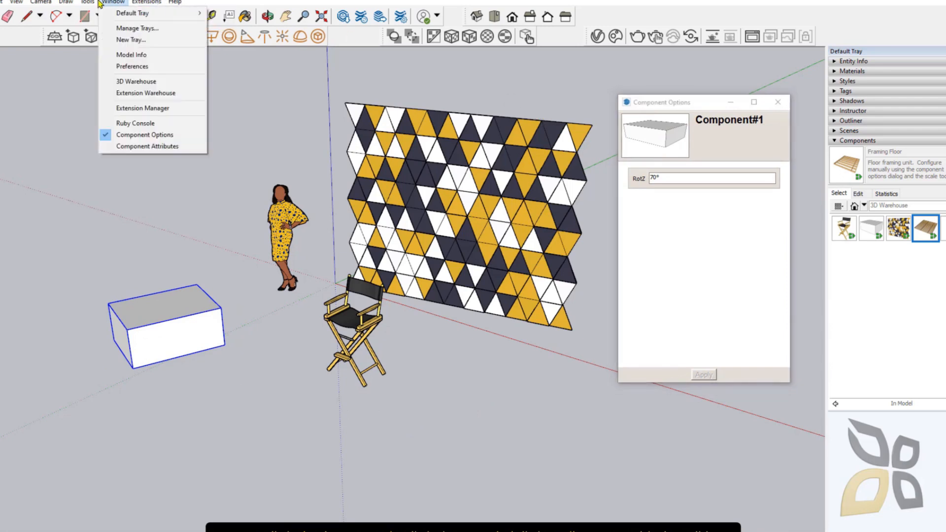
pyautogui.moveTo(119, 3)
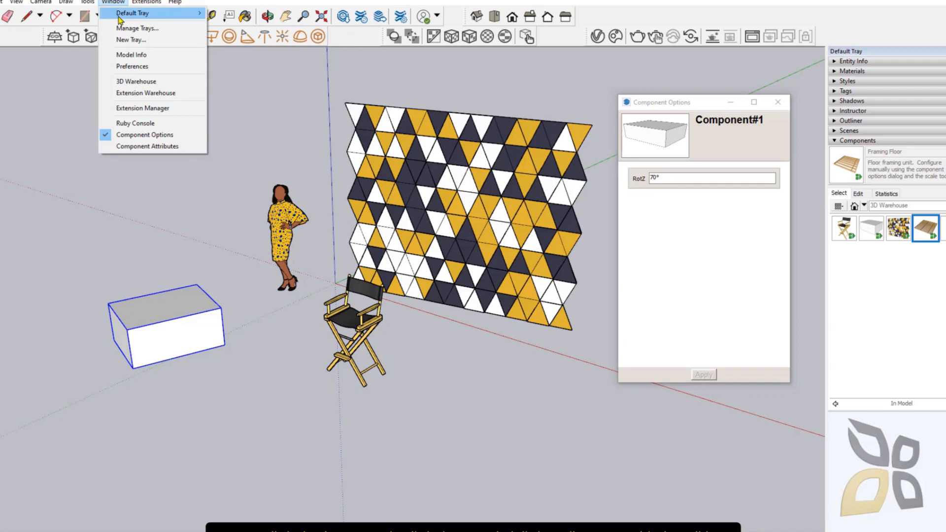